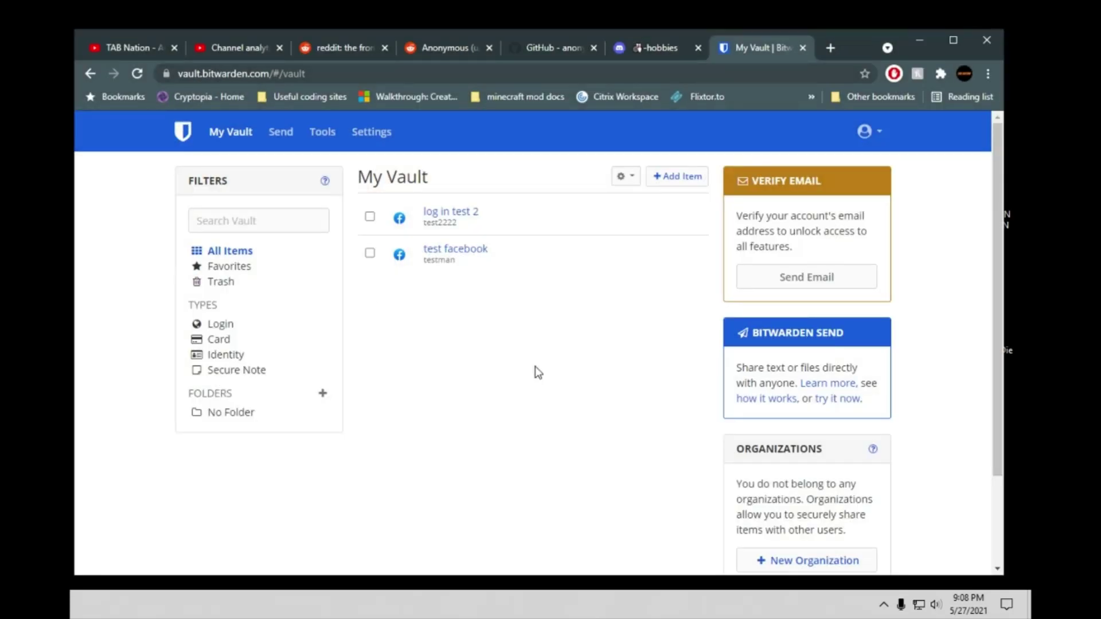
# Switch to the bitwarden-autotype GitHub repository page and scroll down through its README
pyautogui.click(644, 46)
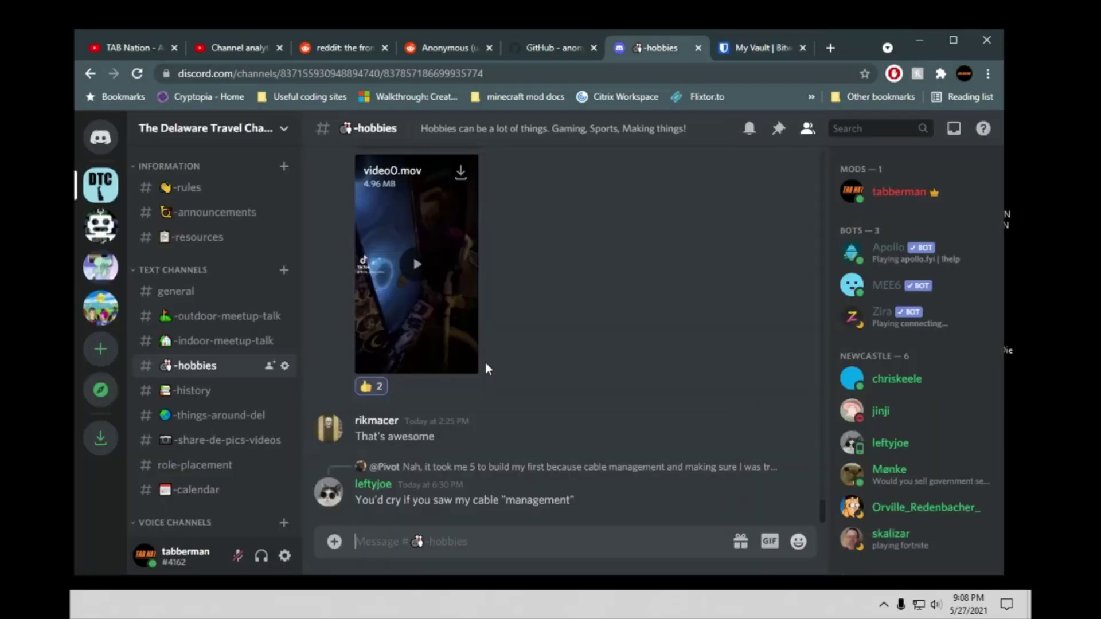
pyautogui.click(549, 46)
pyautogui.scroll(1, 401, 366)
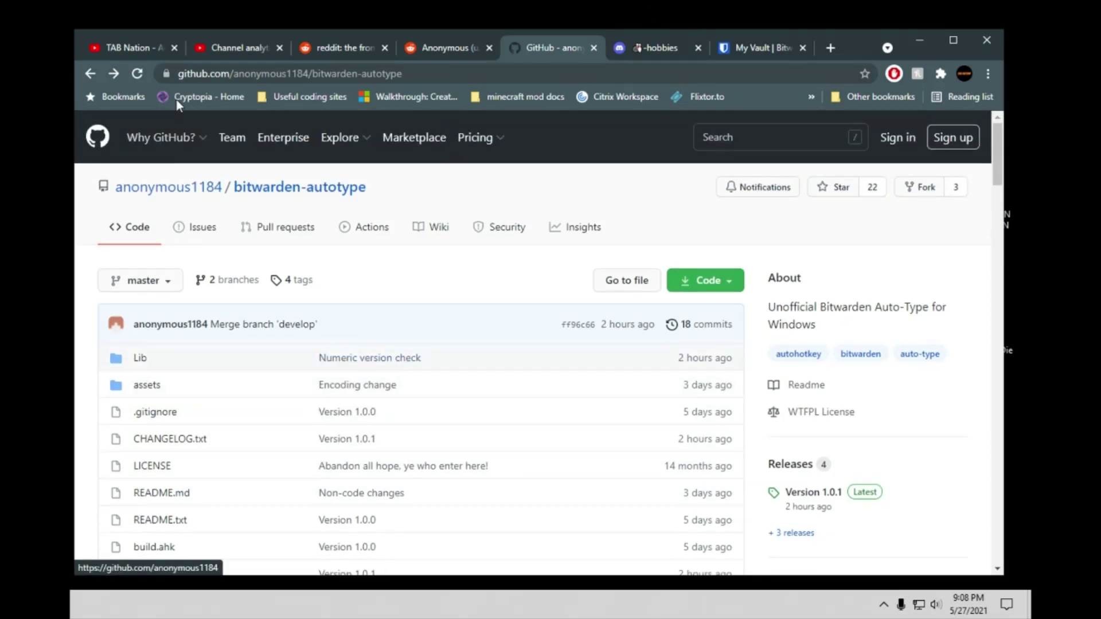
pyautogui.moveTo(171, 150)
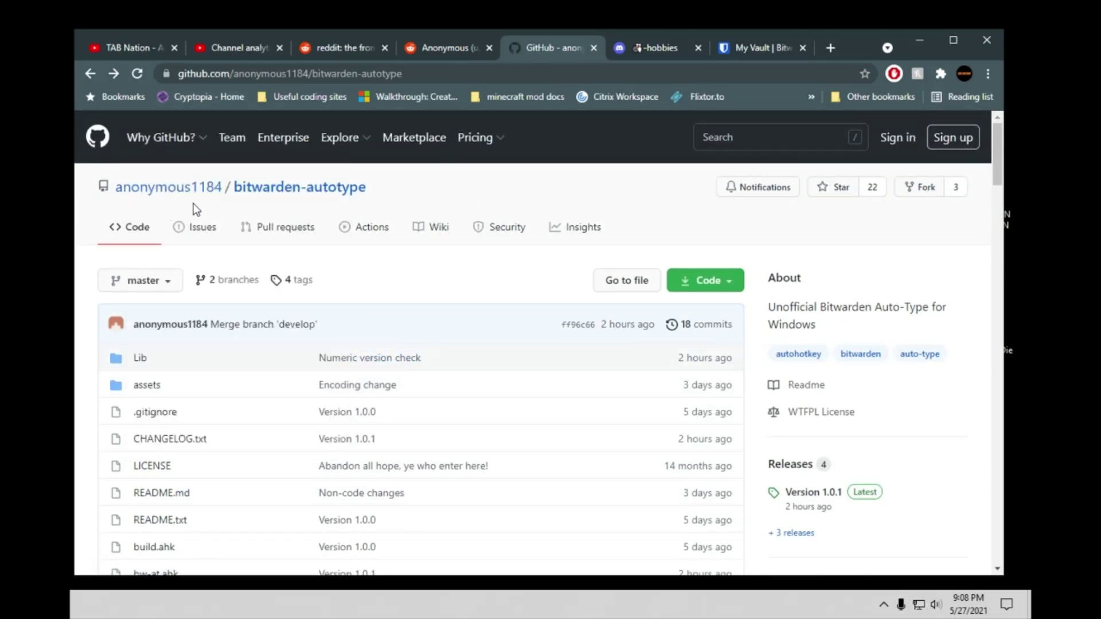
pyautogui.scroll(-15, 259, 352)
pyautogui.scroll(-16, 280, 198)
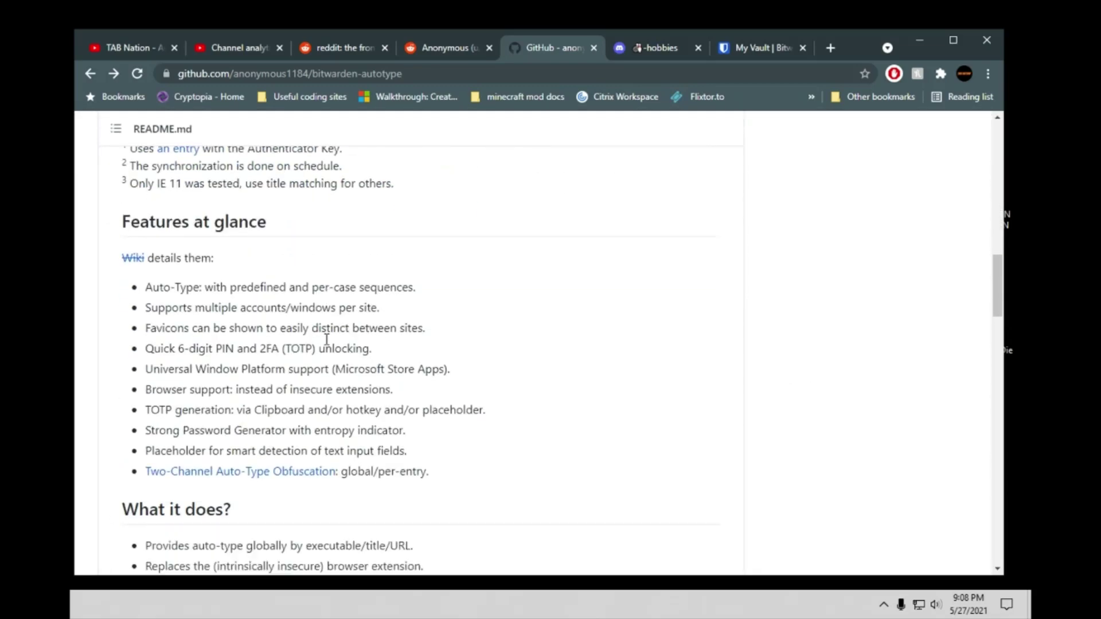
pyautogui.scroll(-18, 361, 450)
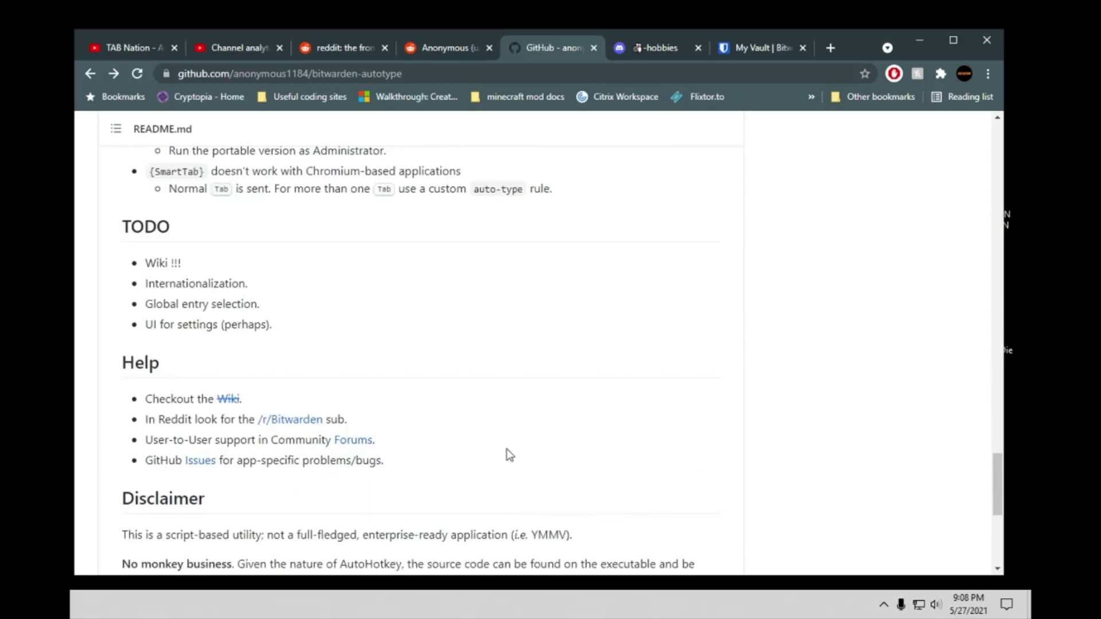
# Highlight the README's TODO list items, then scroll back over the README
pyautogui.moveTo(148, 261); pyautogui.dragTo(334, 326)
pyautogui.click(515, 373)
pyautogui.scroll(20, 641, 467)
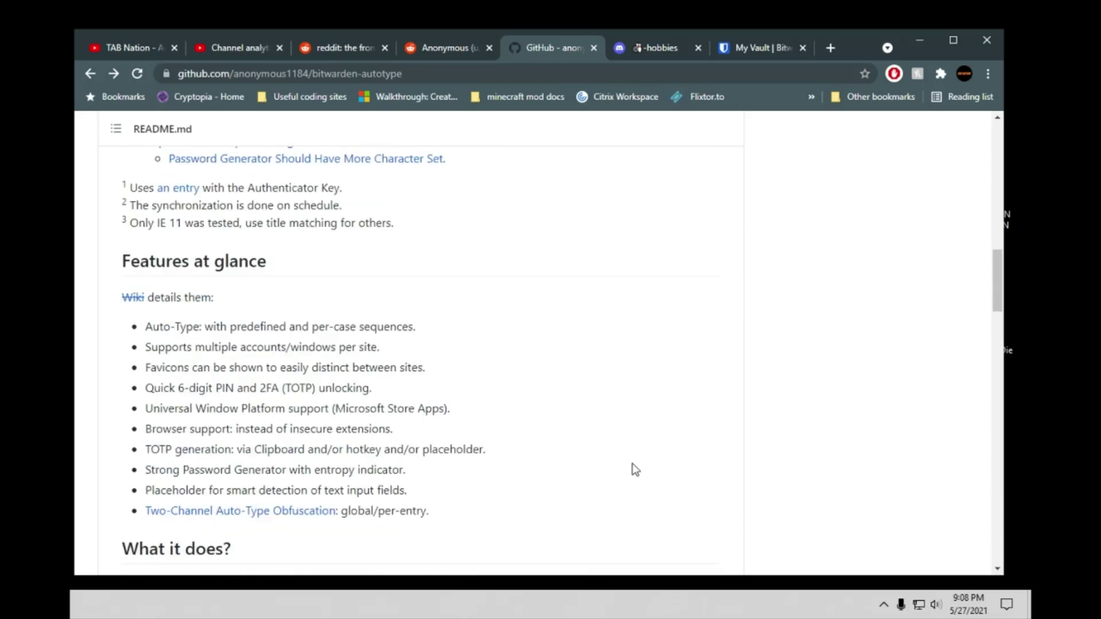
pyautogui.scroll(4, 631, 464)
pyautogui.scroll(-1, 611, 459)
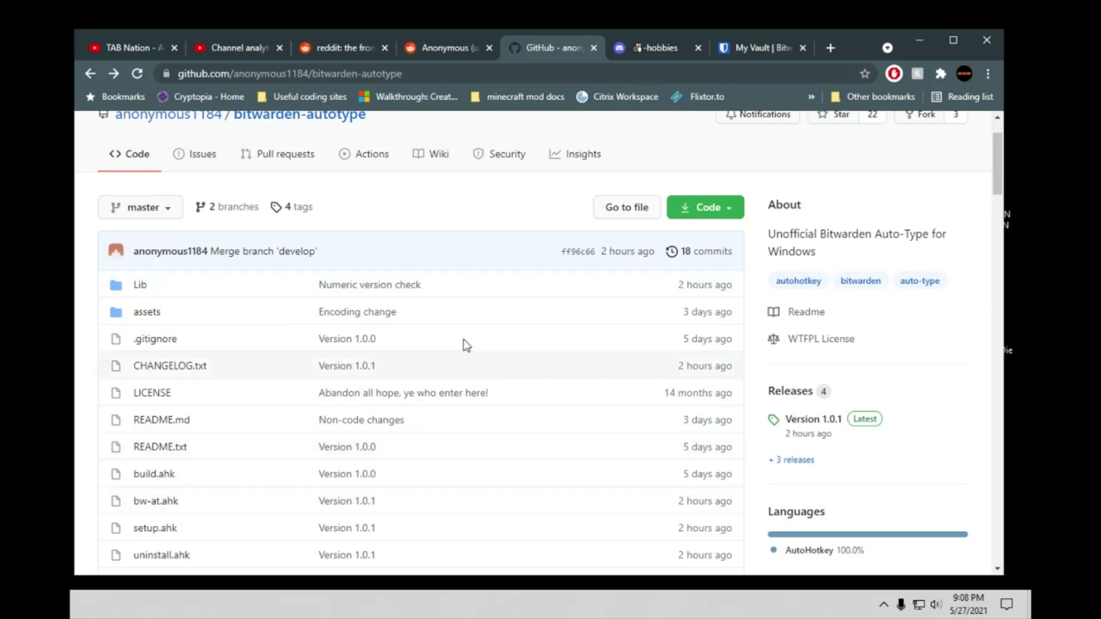
pyautogui.scroll(-4, 344, 390)
pyautogui.scroll(4, 291, 228)
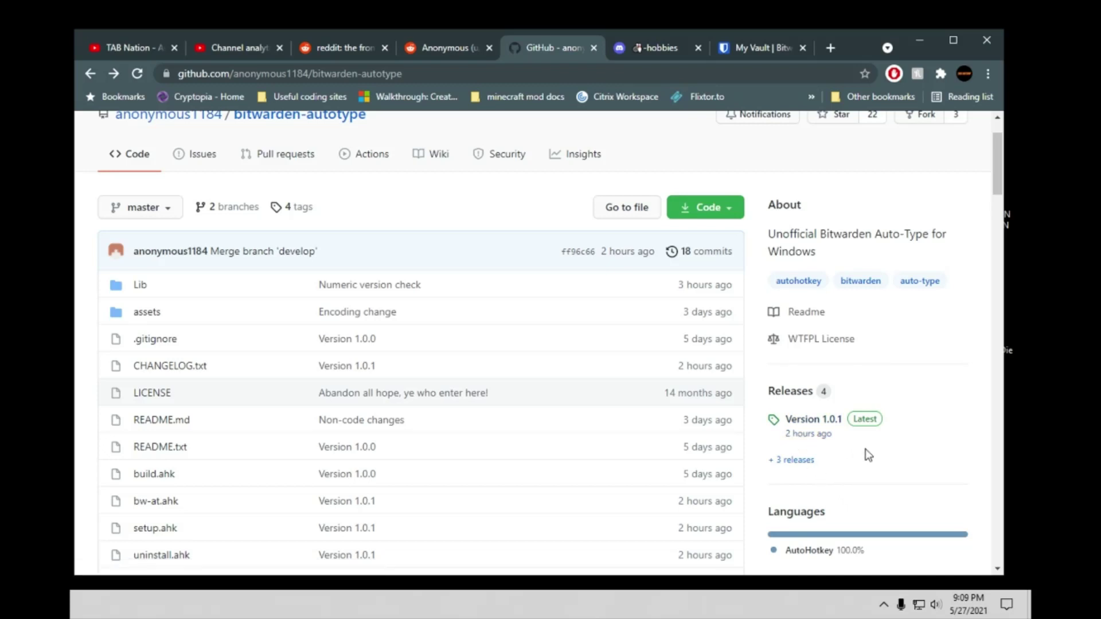
# Open the Version 1.0.1 release, review its notes and Assets, then minimize the browser and select setup
pyautogui.click(809, 426)
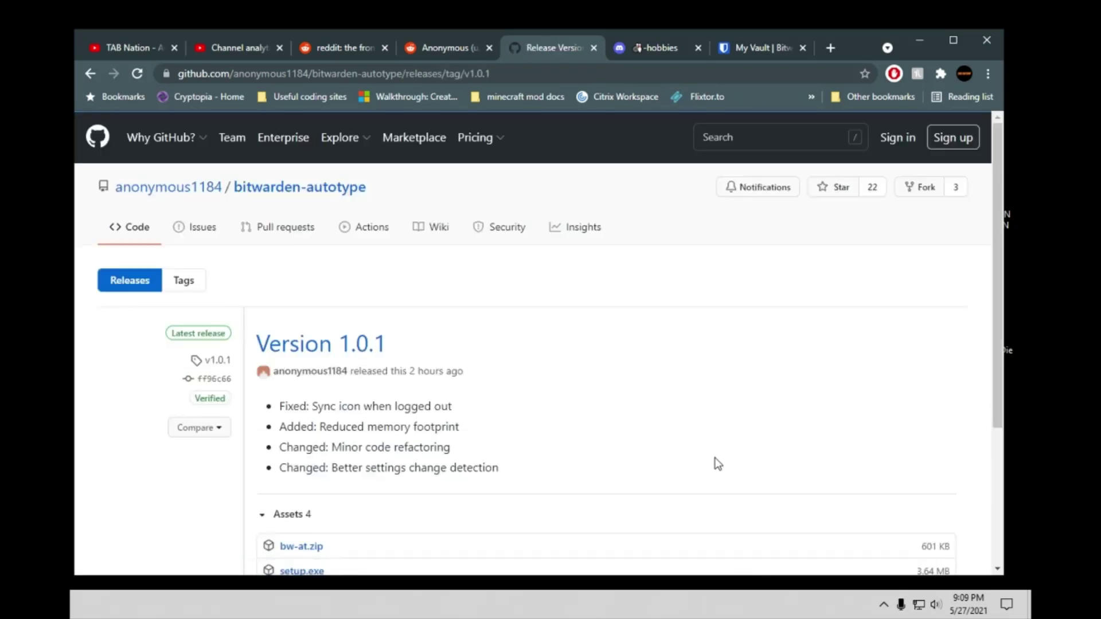
pyautogui.moveTo(279, 405); pyautogui.dragTo(493, 468)
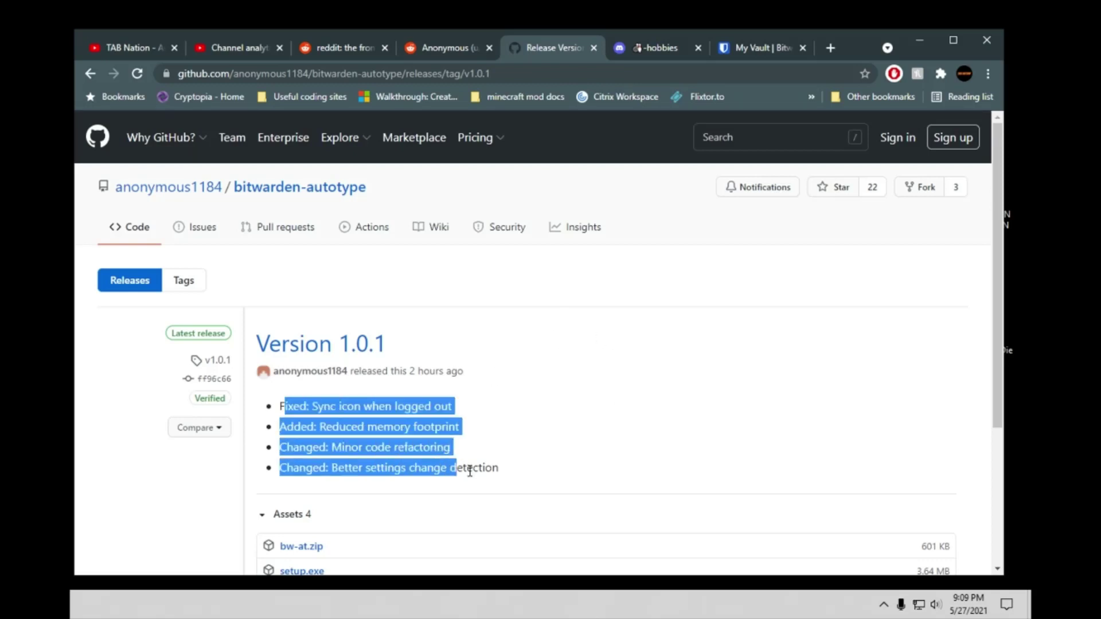
pyautogui.click(535, 431)
pyautogui.scroll(-2, 535, 431)
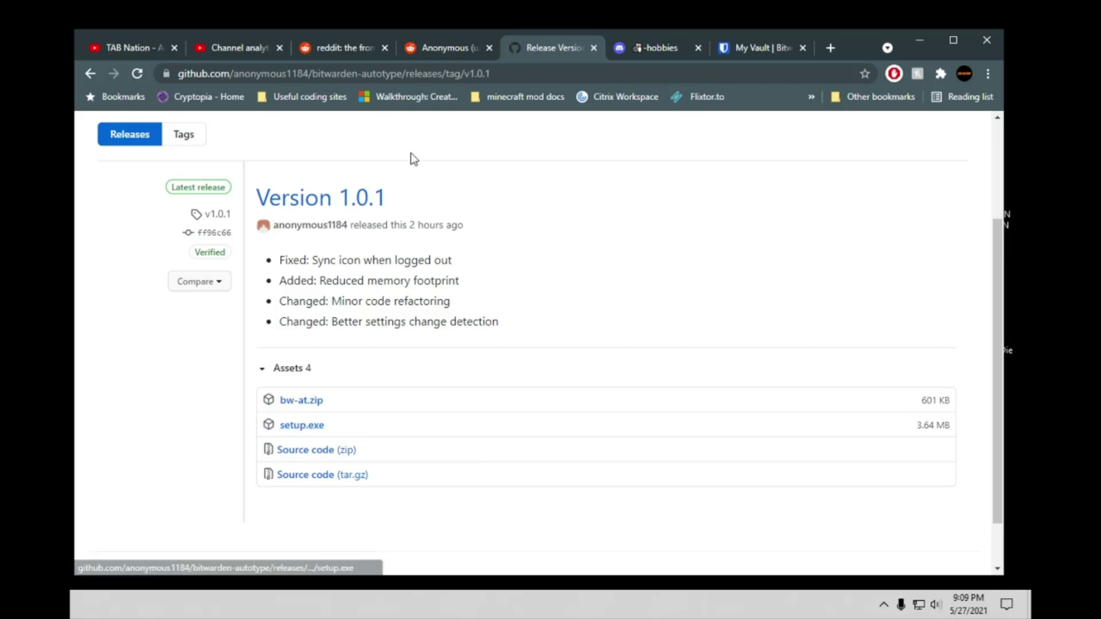
pyautogui.click(920, 45)
pyautogui.click(390, 339)
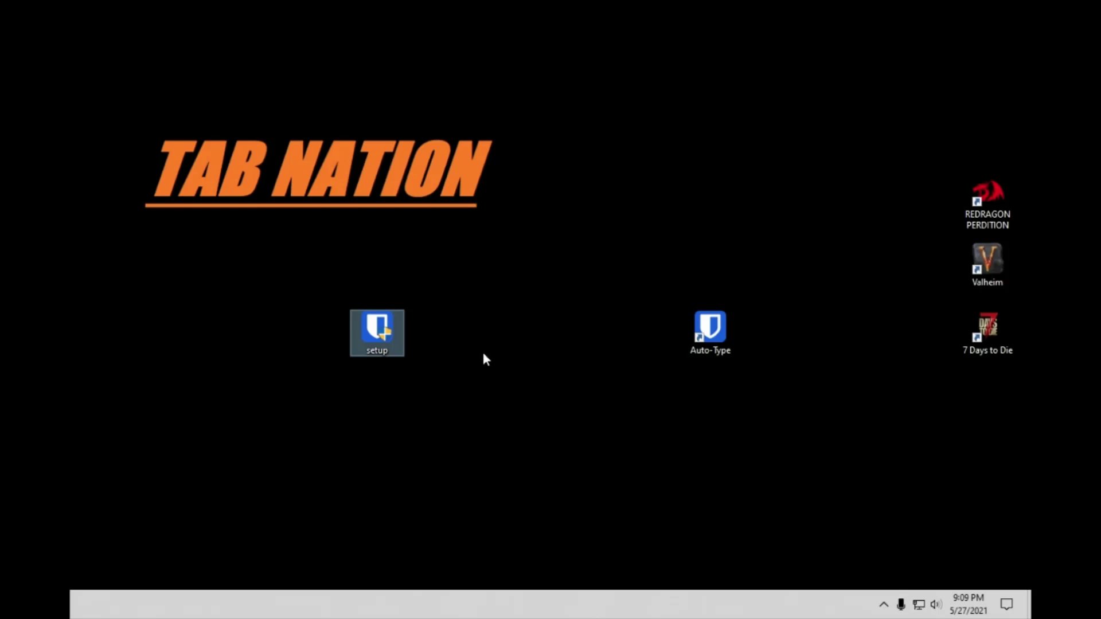
# Move the Auto-Type shortcut beside setup, launch it, decline the update, and return to the vault
pyautogui.moveTo(719, 337); pyautogui.dragTo(609, 338)
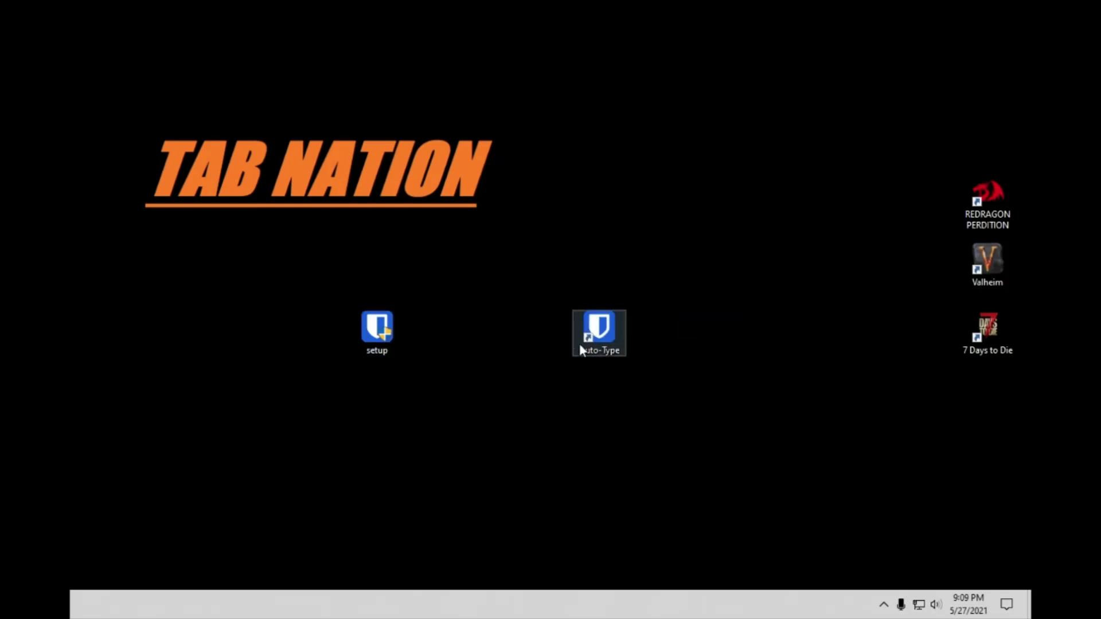
pyautogui.click(555, 473)
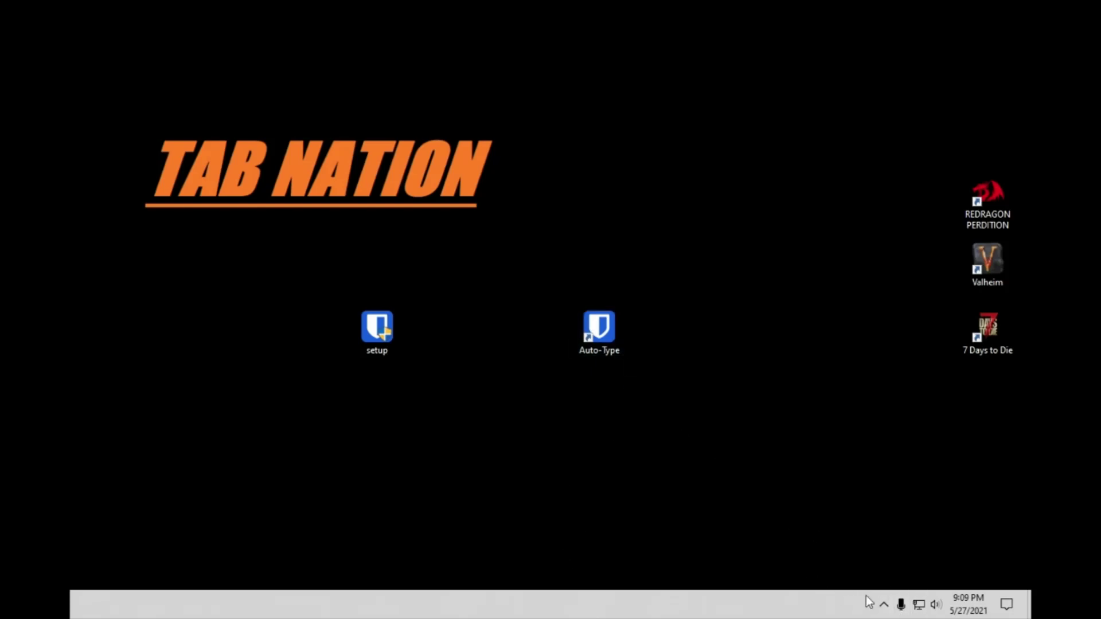
pyautogui.click(883, 605)
pyautogui.doubleClick(605, 329)
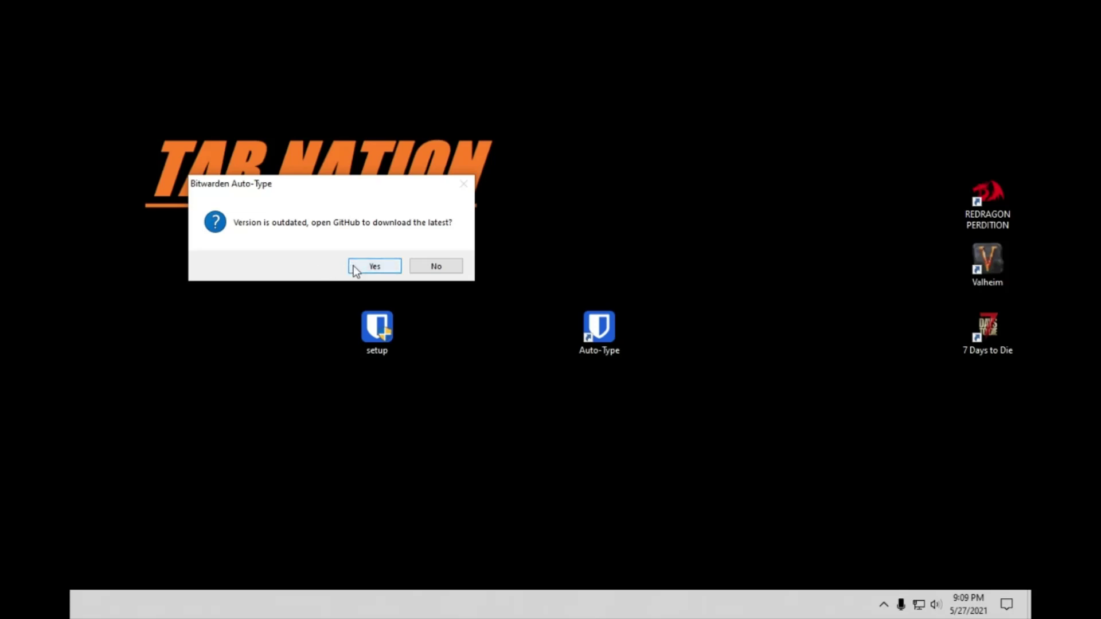
pyautogui.click(437, 267)
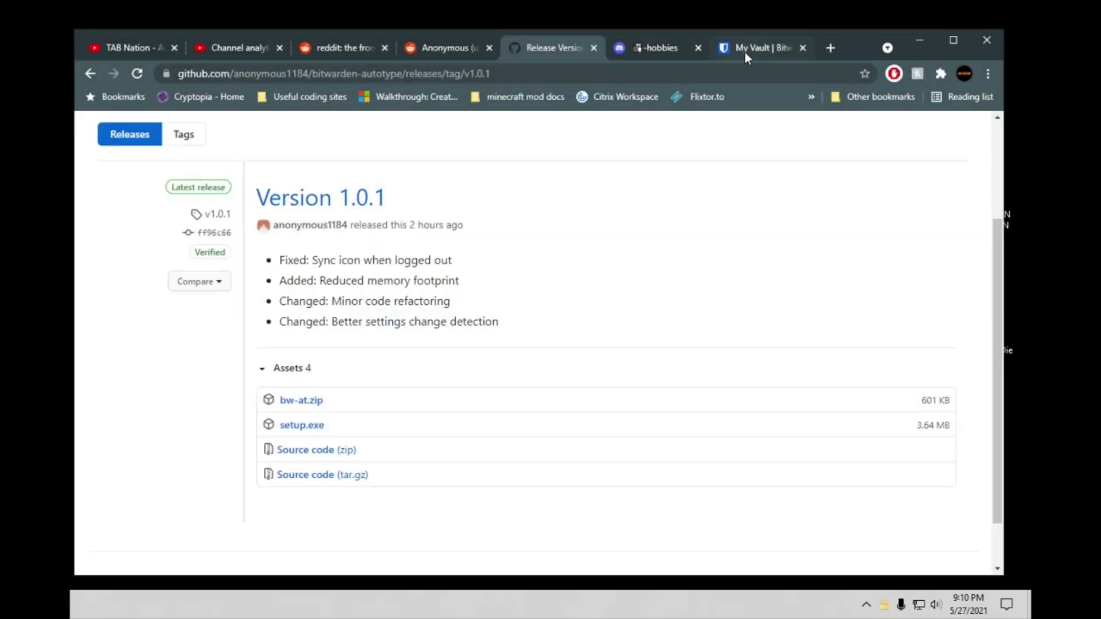
pyautogui.click(744, 50)
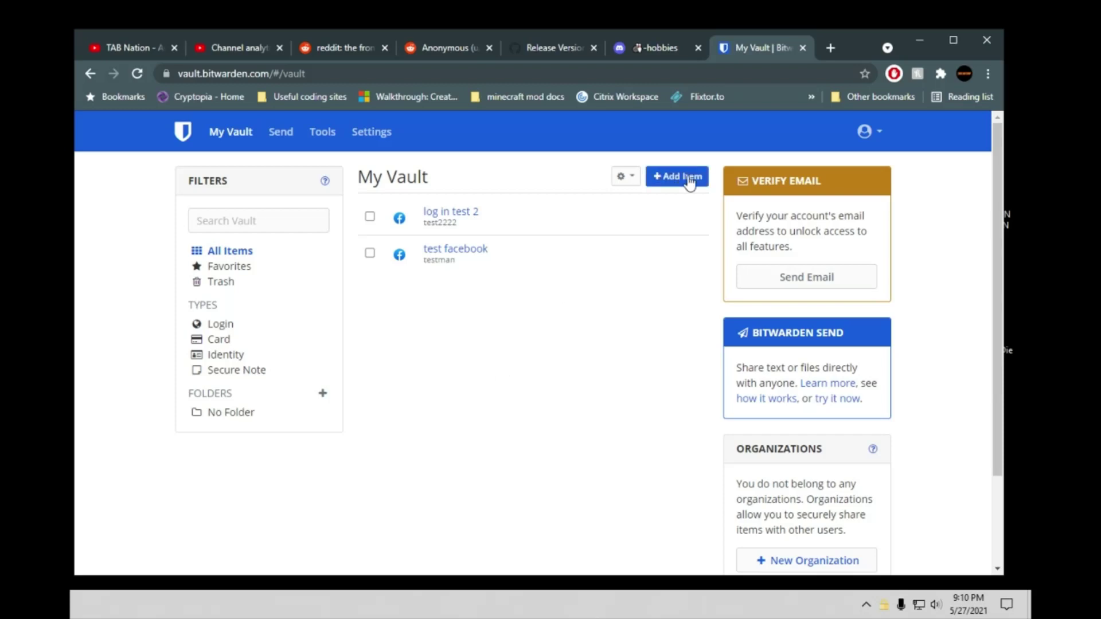
# Open 'log in test 2' for editing and inspect its name and folder without changes
pyautogui.click(439, 213)
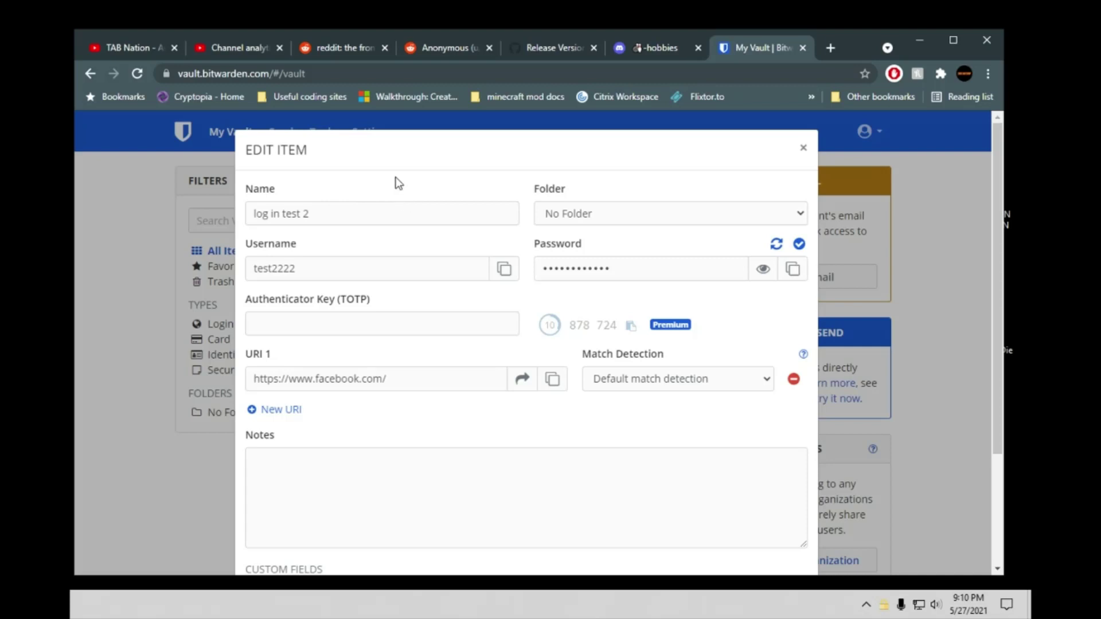
pyautogui.click(367, 213)
pyautogui.tripleClick(356, 215)
pyautogui.click(326, 218)
pyautogui.moveTo(258, 213); pyautogui.dragTo(366, 209)
pyautogui.click(366, 210)
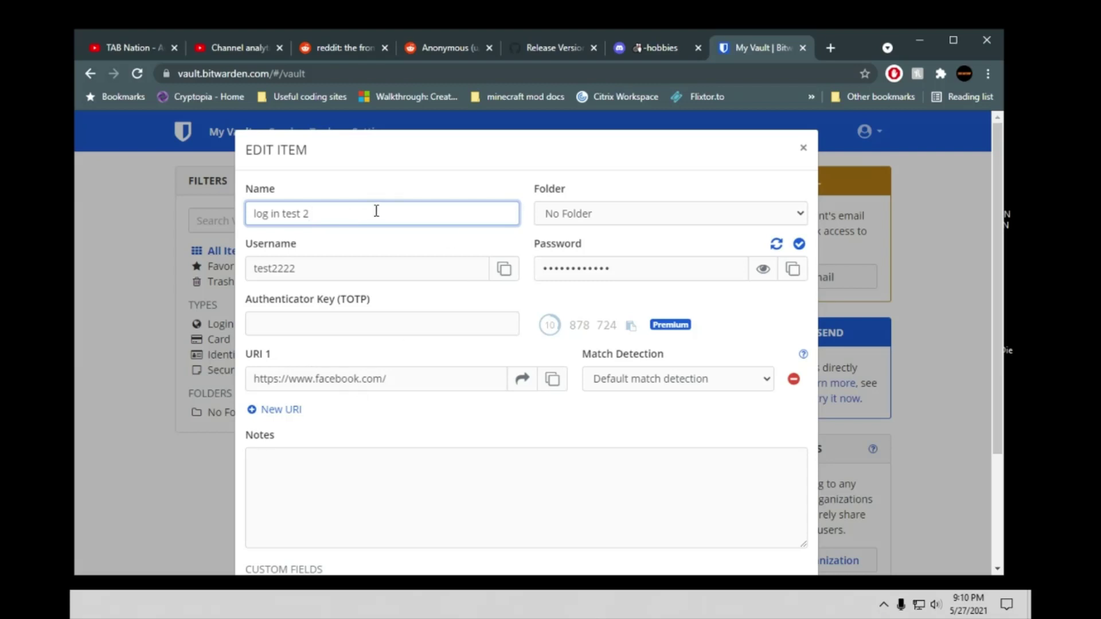
pyautogui.tripleClick(293, 211)
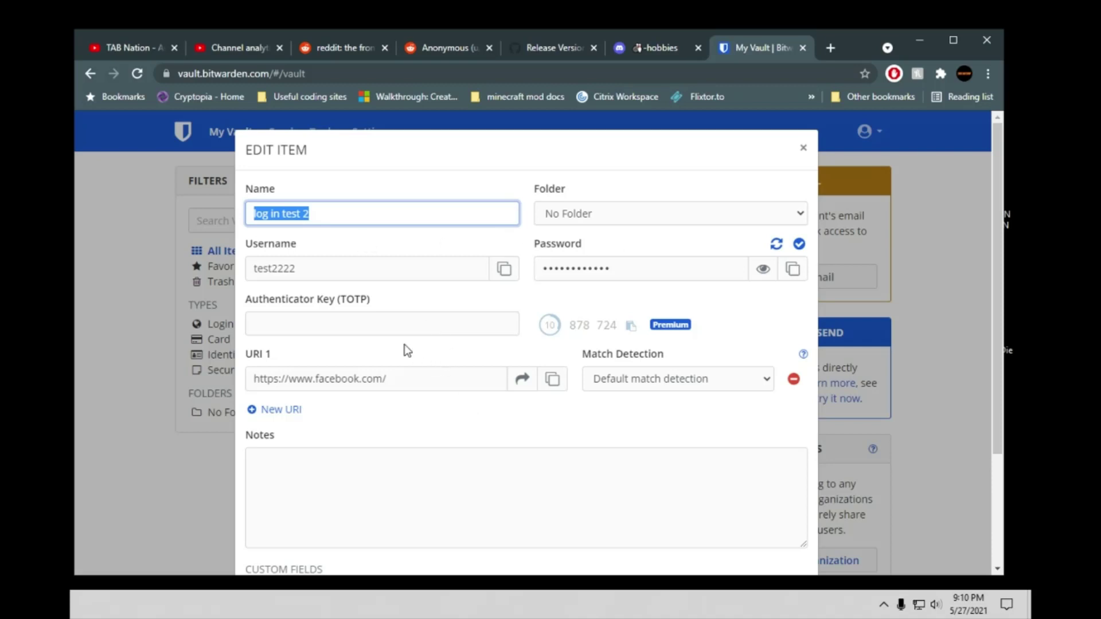
pyautogui.click(764, 215)
pyautogui.click(682, 207)
pyautogui.click(566, 157)
pyautogui.click(566, 158)
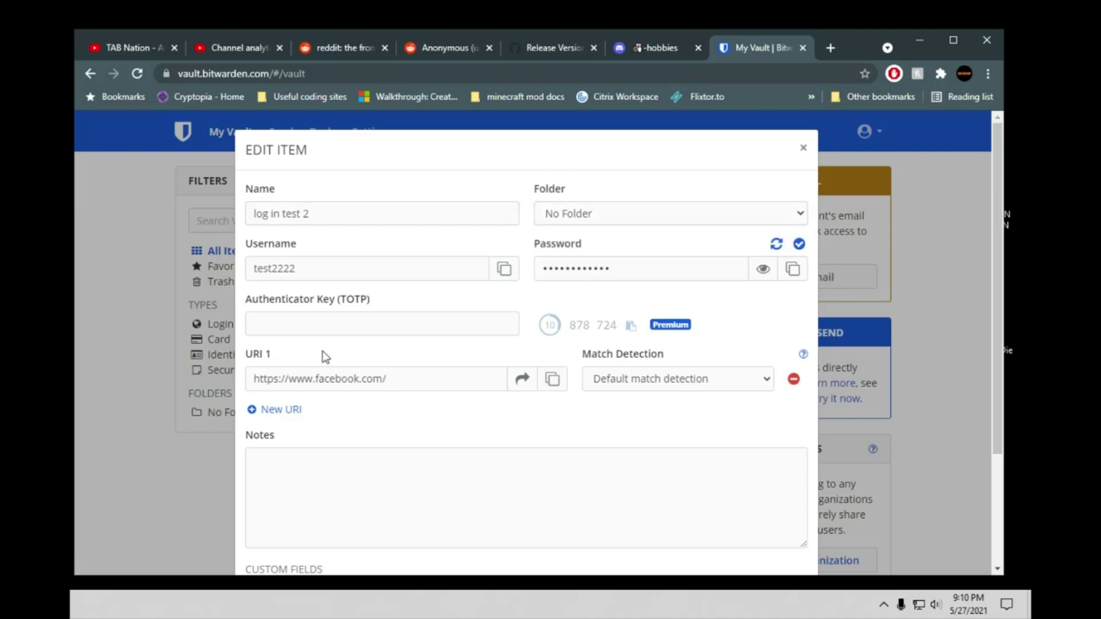
# Inspect the username test2222, reveal and hide the password, and check the TOTP and Facebook URI
pyautogui.click(299, 269)
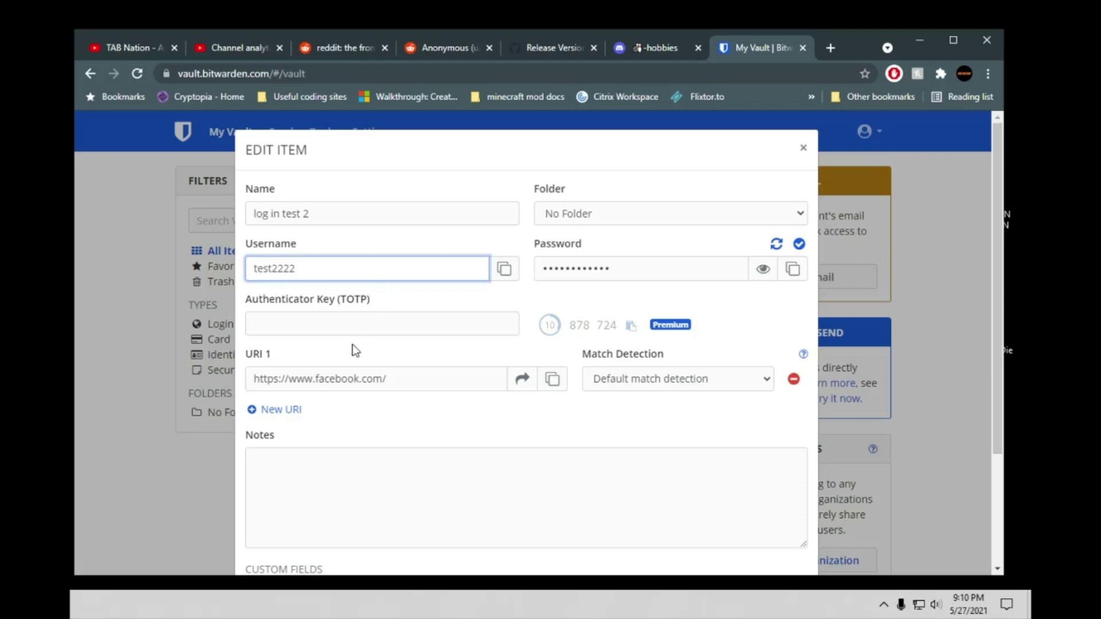
pyautogui.click(610, 272)
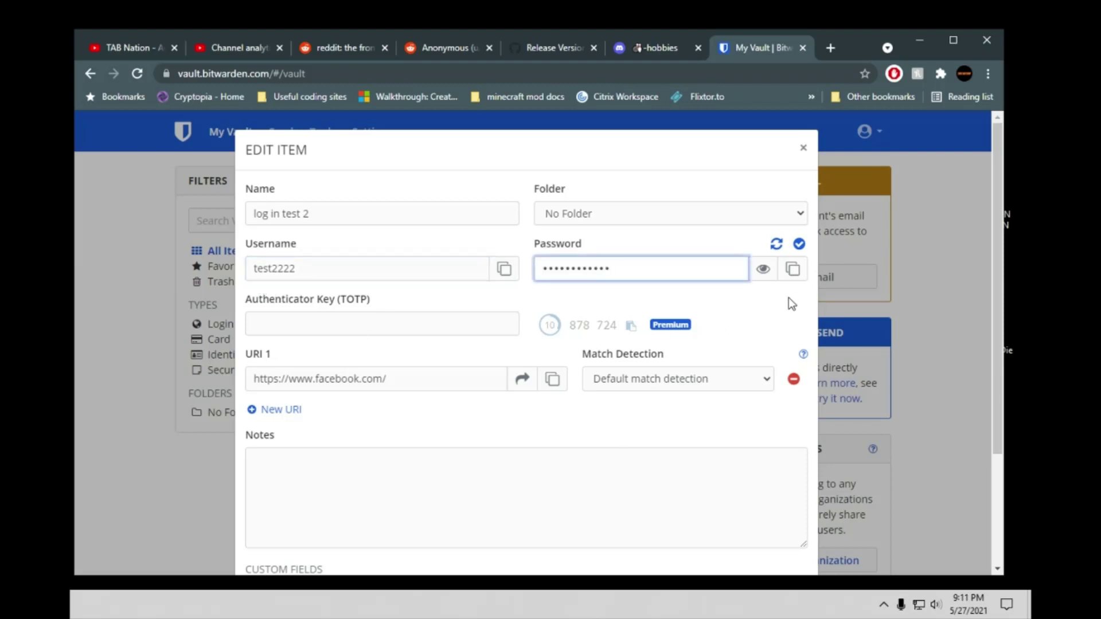
pyautogui.click(763, 269)
pyautogui.click(763, 269)
pyautogui.click(349, 325)
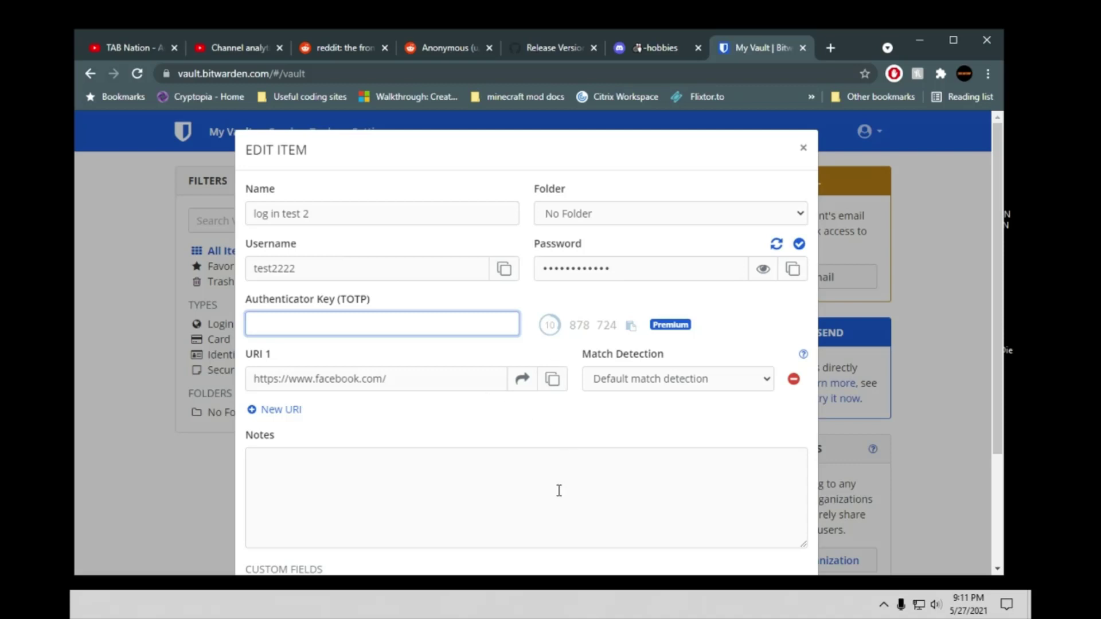
pyautogui.click(344, 384)
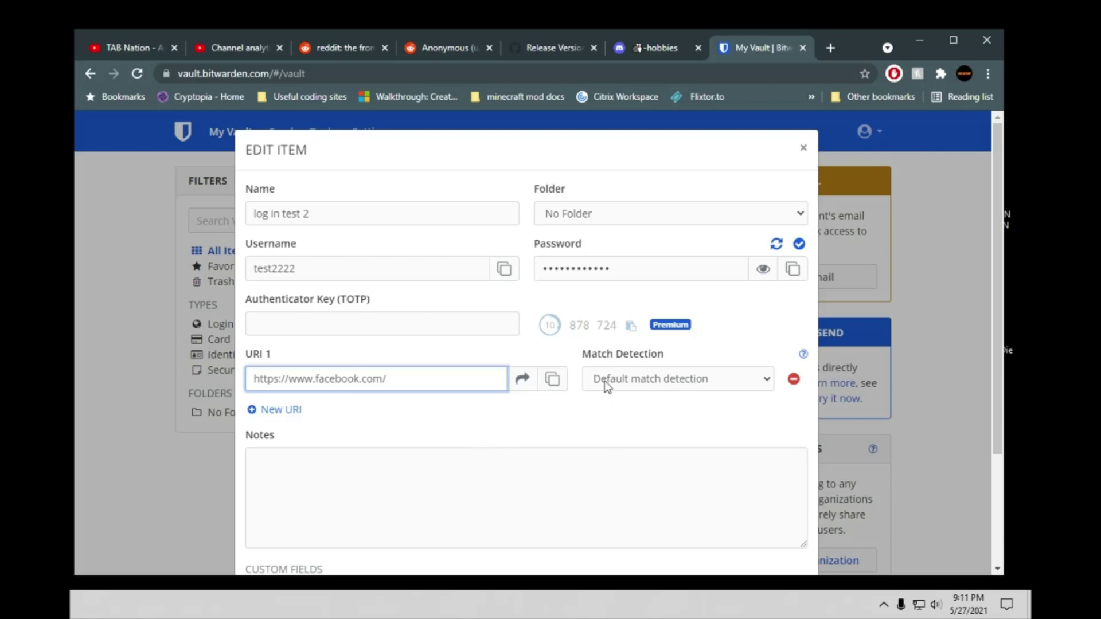
# Check the Match Detection options, leave them unchanged, and scroll down to the notes
pyautogui.click(764, 382)
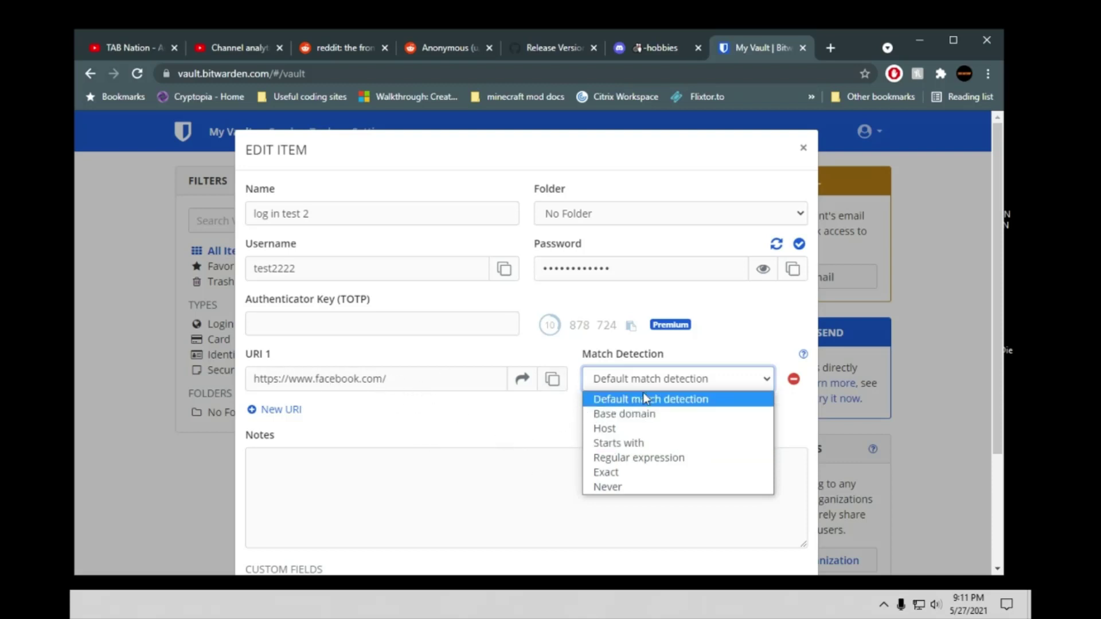
pyautogui.click(483, 417)
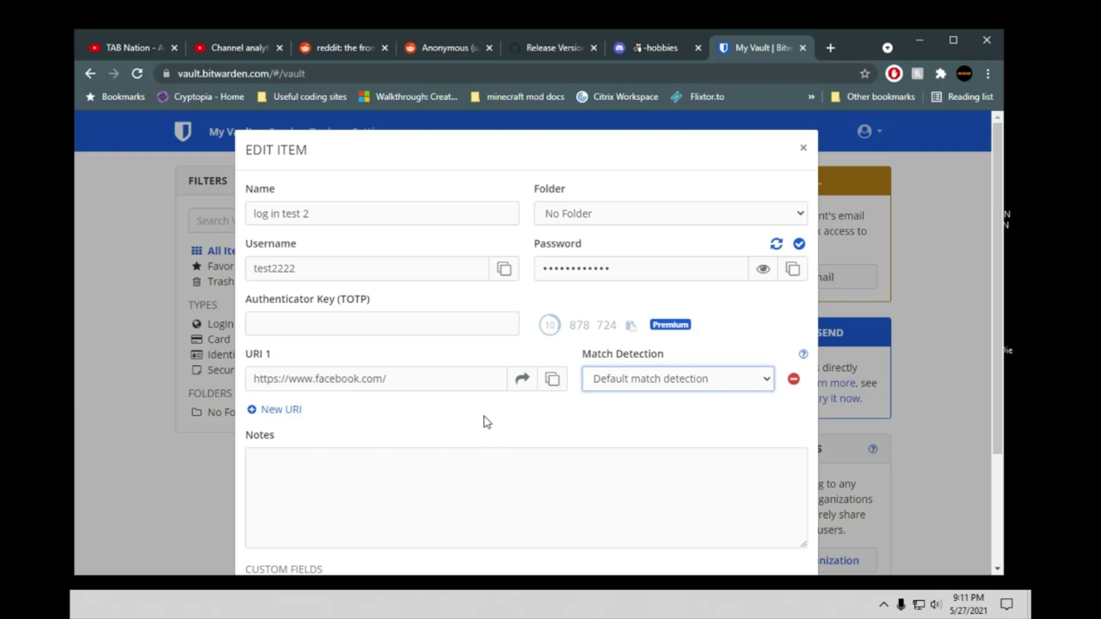
pyautogui.scroll(-1, 483, 416)
pyautogui.click(480, 422)
pyautogui.scroll(-1, 340, 398)
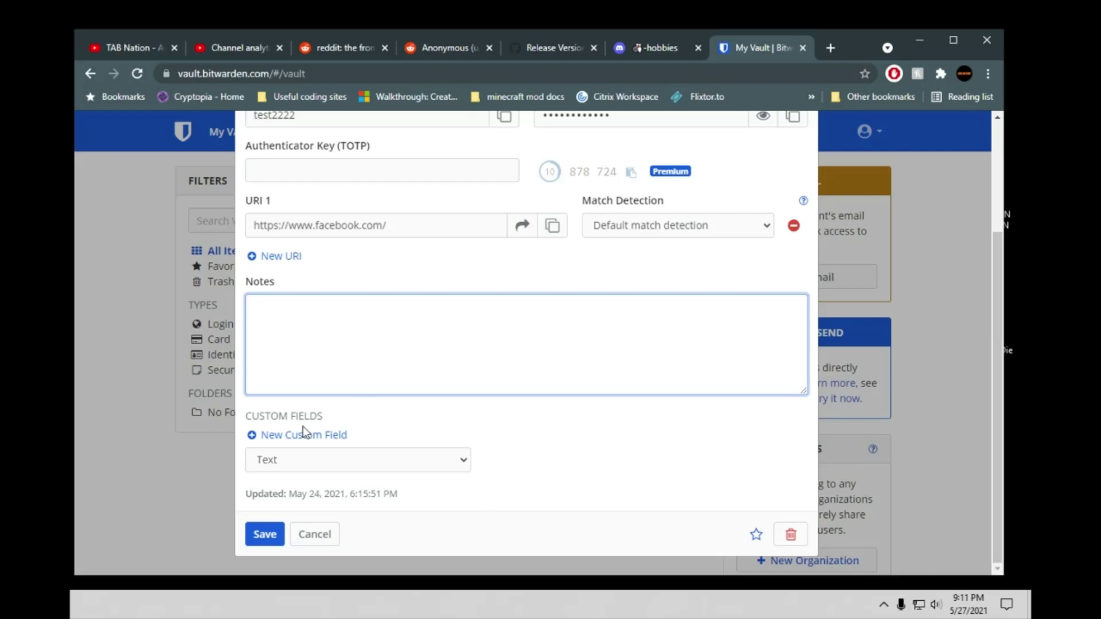
# Keep the custom field type as Text and save the Facebook login item
pyautogui.click(281, 465)
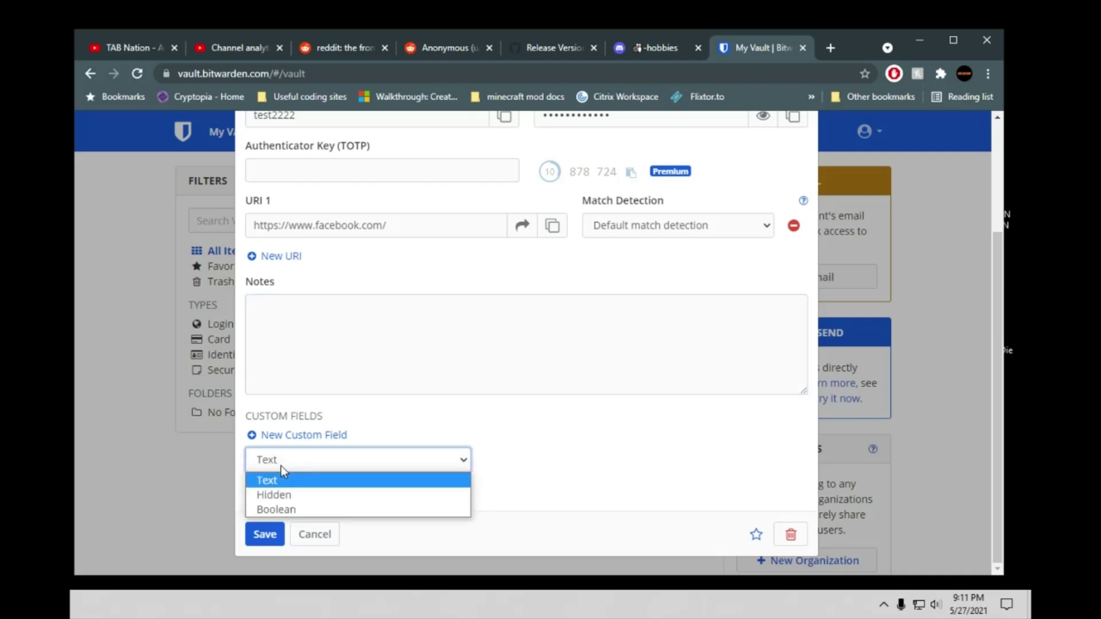
pyautogui.click(332, 485)
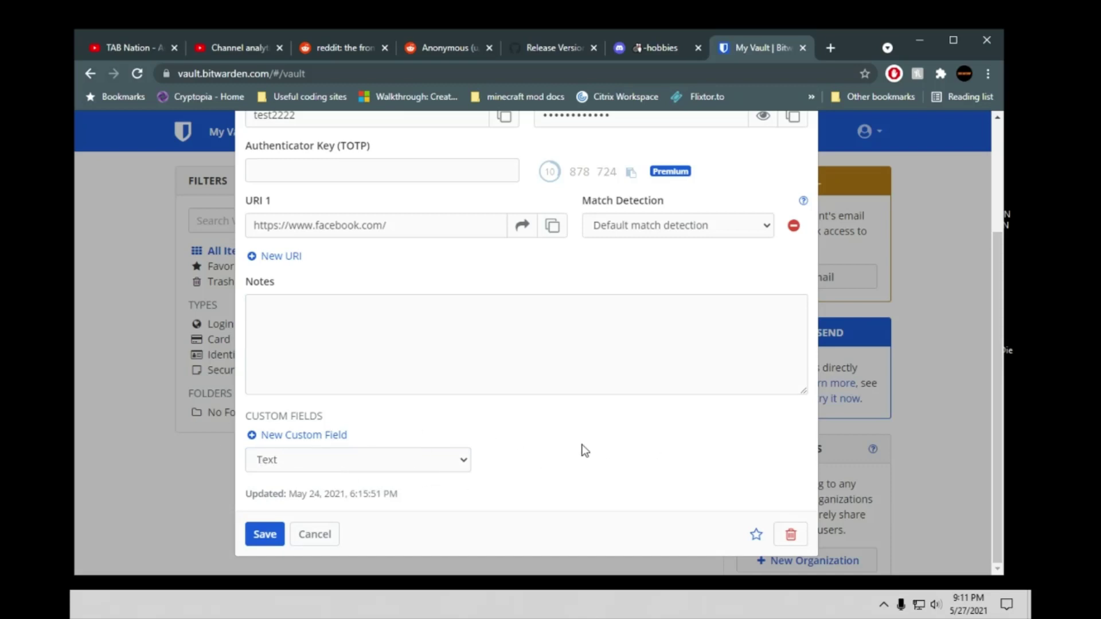
pyautogui.click(274, 538)
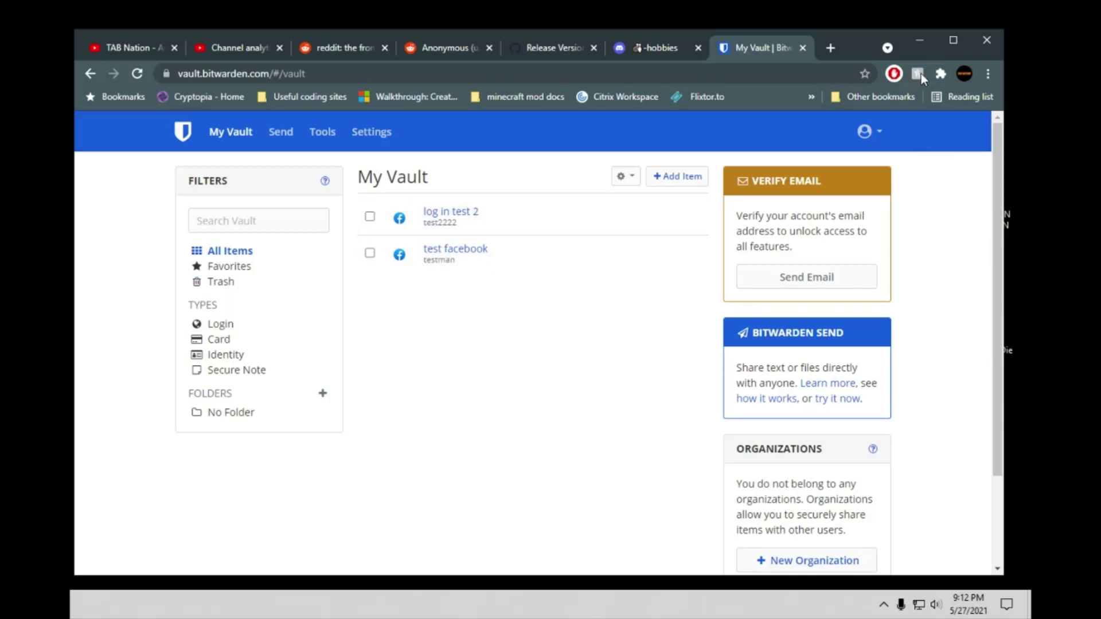
# Minimize the browser and unlock Bitwarden Auto-Type by entering the master password
pyautogui.click(920, 41)
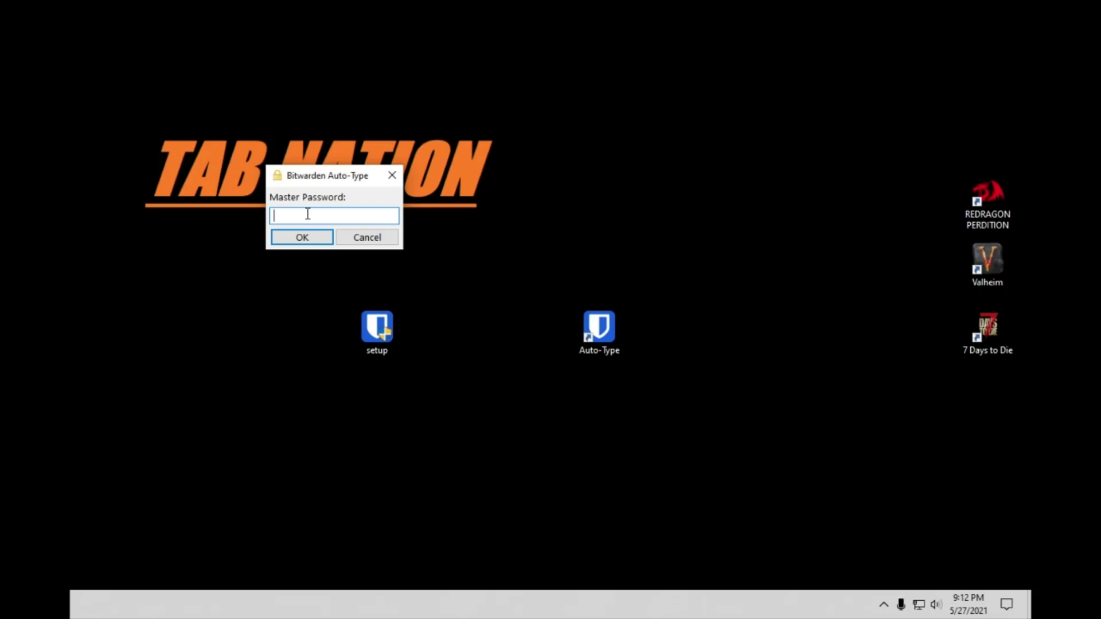
pyautogui.write('***********')
pyautogui.click(294, 240)
pyautogui.click(883, 605)
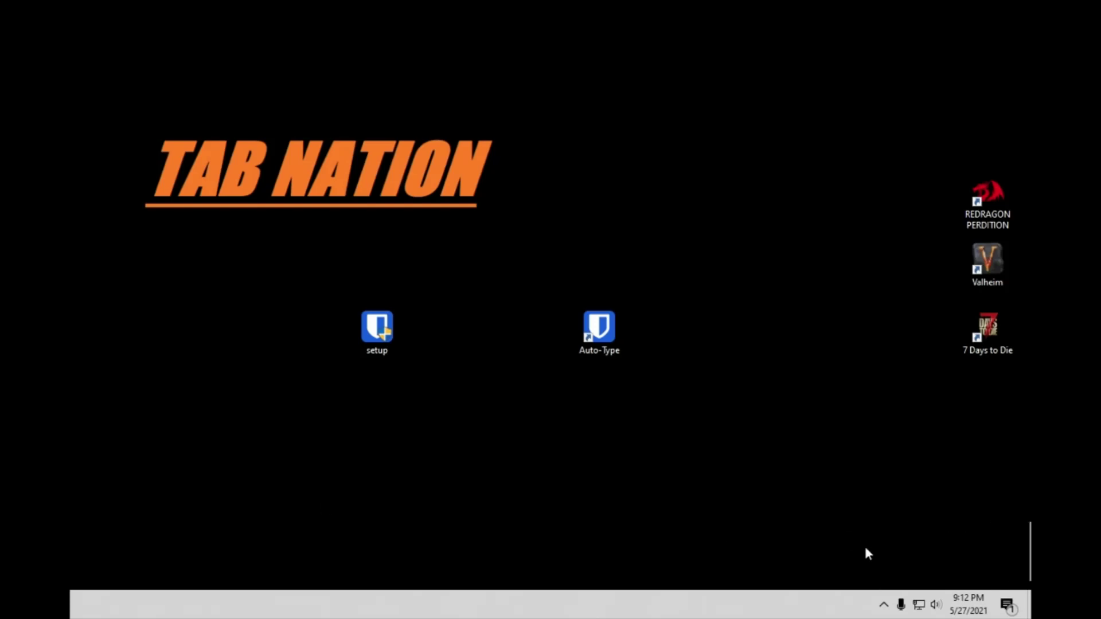
# Show the Auto-Type tray menu with Sync, Lock, Logout, TCATO, Settings, Generator and Exit
pyautogui.click(884, 604)
pyautogui.rightClick(886, 578)
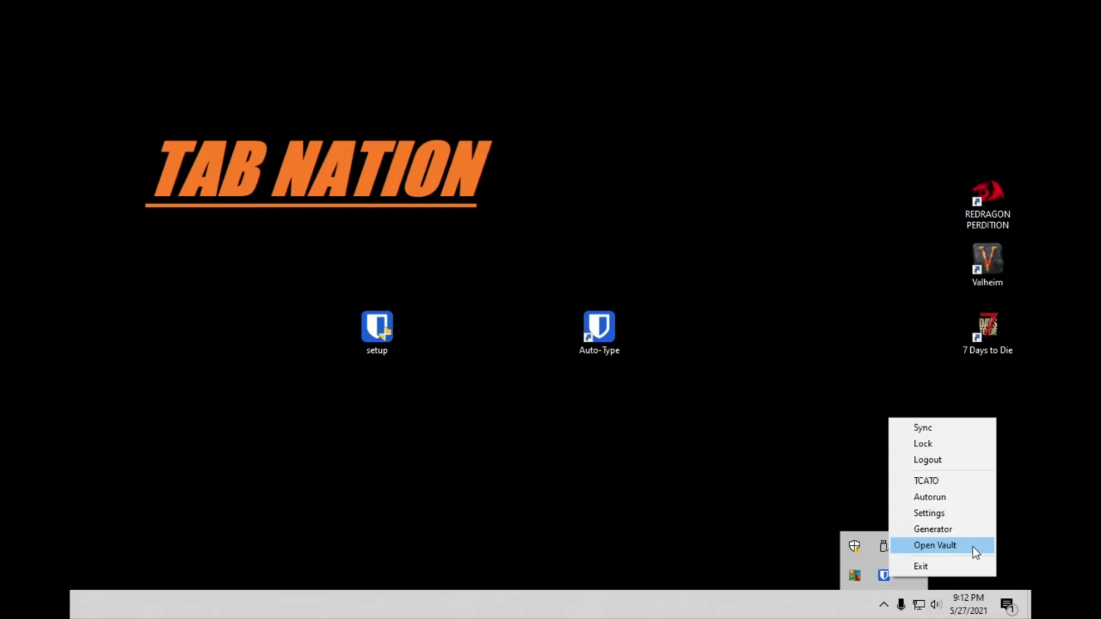
# Open the Auto-Type settings file in Notepad, then enlarge and reposition the window
pyautogui.click(934, 517)
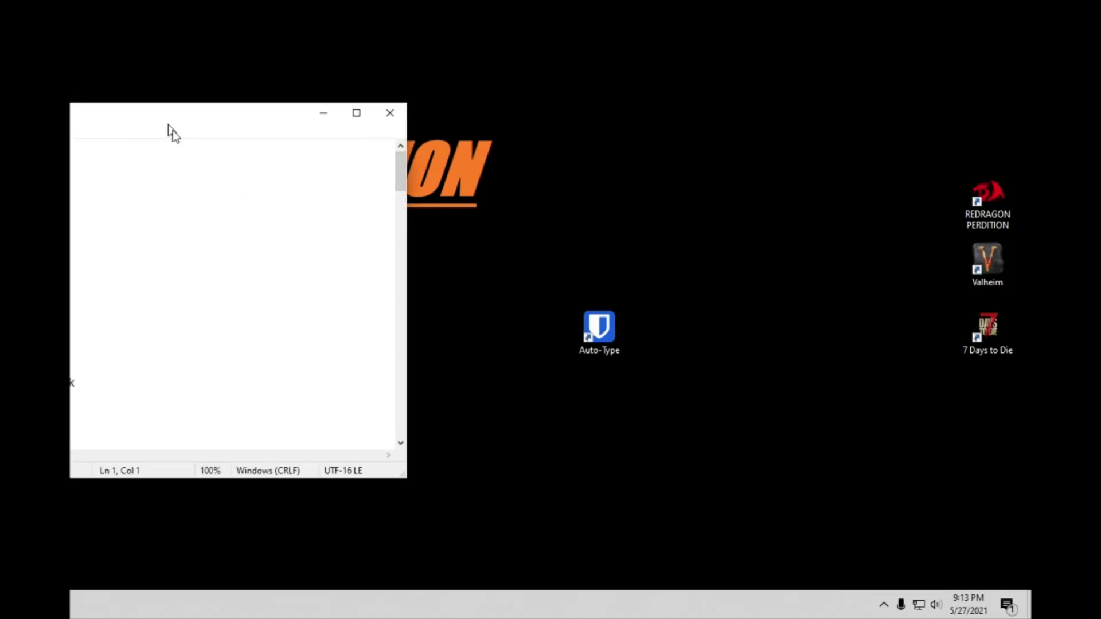
pyautogui.moveTo(179, 145); pyautogui.dragTo(453, 144)
pyautogui.click(449, 248)
pyautogui.moveTo(691, 486); pyautogui.dragTo(755, 537)
pyautogui.click(458, 327)
pyautogui.moveTo(422, 132); pyautogui.dragTo(417, 101)
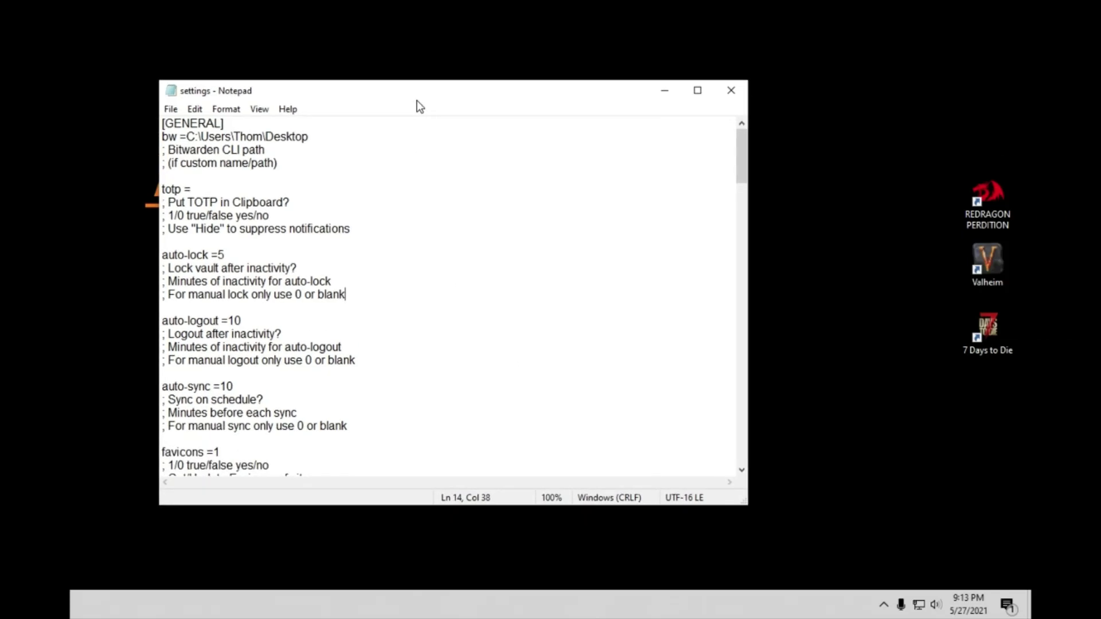
# Point out the auto-lock and auto-sync settings and highlight 'Bitwarden' in the CLI comment
pyautogui.click(422, 281)
pyautogui.click(347, 374)
pyautogui.doubleClick(189, 150)
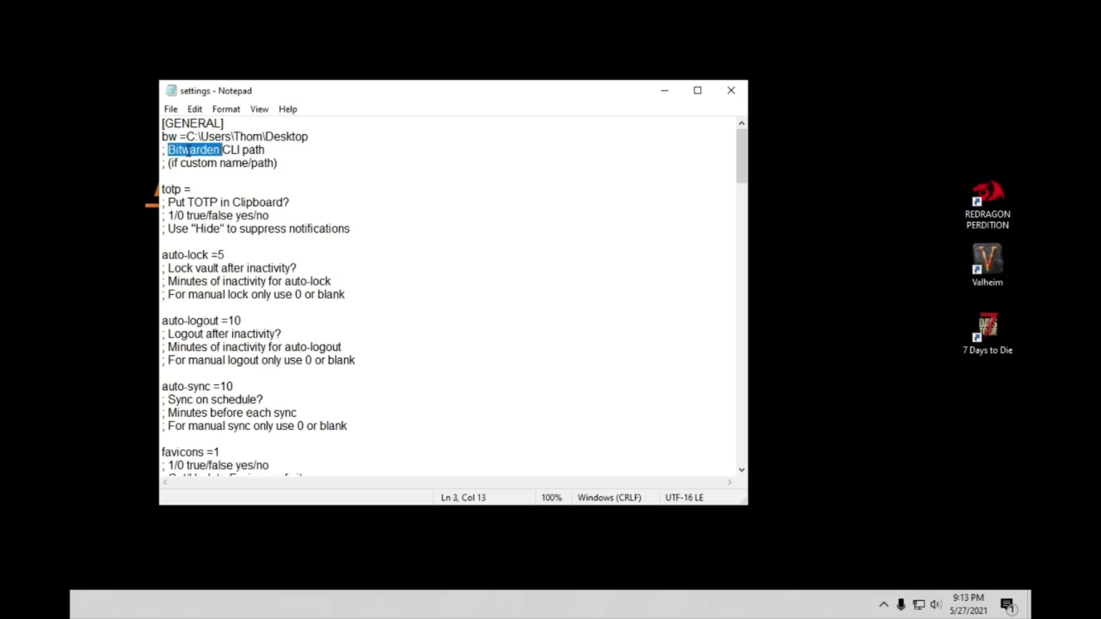
# Delete the Desktop CLI path after 'bw =' so the entry is blank
pyautogui.click(248, 151)
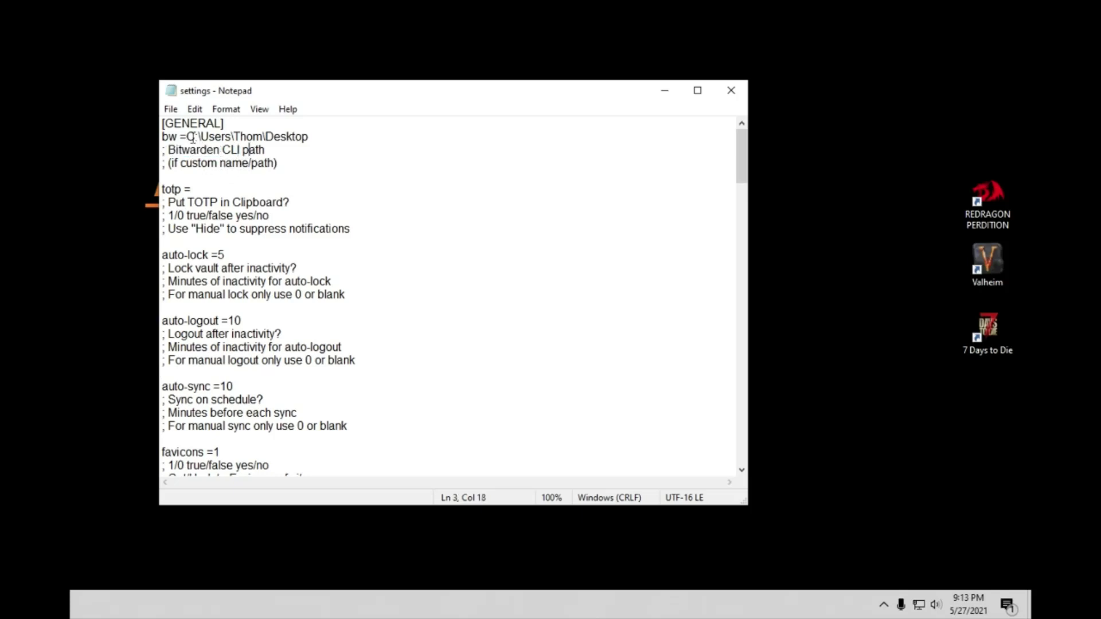
pyautogui.moveTo(309, 137); pyautogui.dragTo(185, 138)
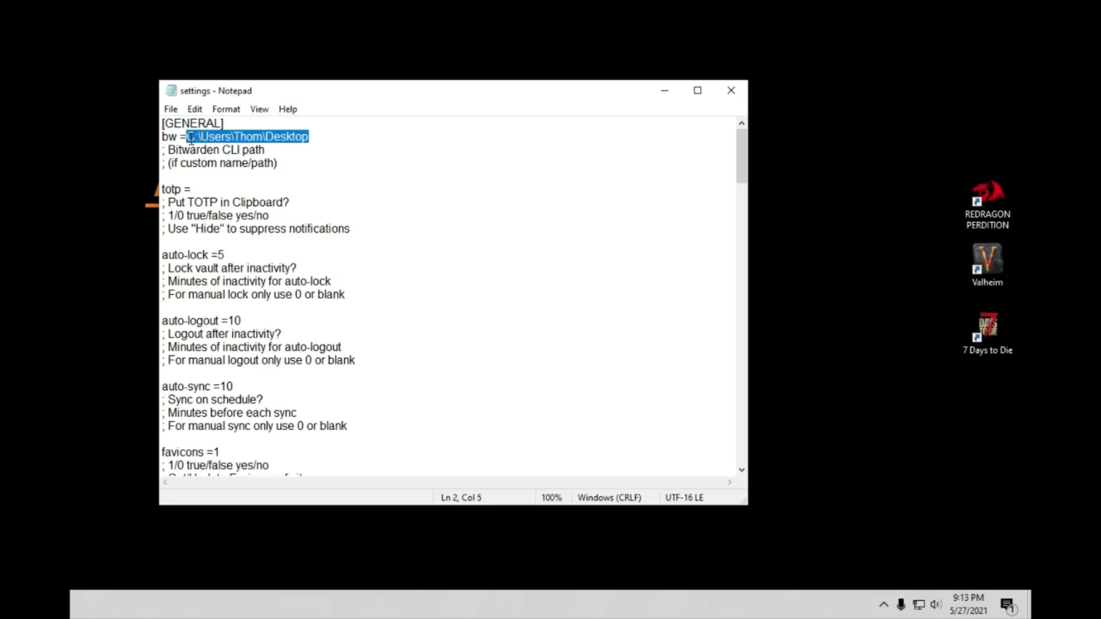
pyautogui.press('Delete')
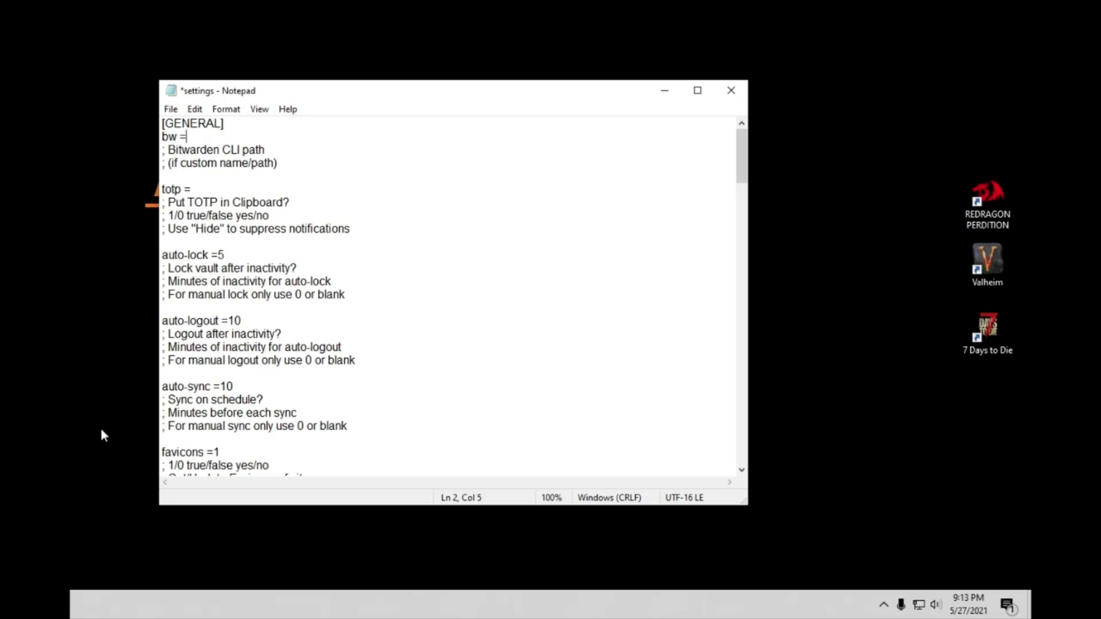
# Review the TOTP clipboard comment, the Hide note and the 'totp =' line without editing
pyautogui.doubleClick(202, 202)
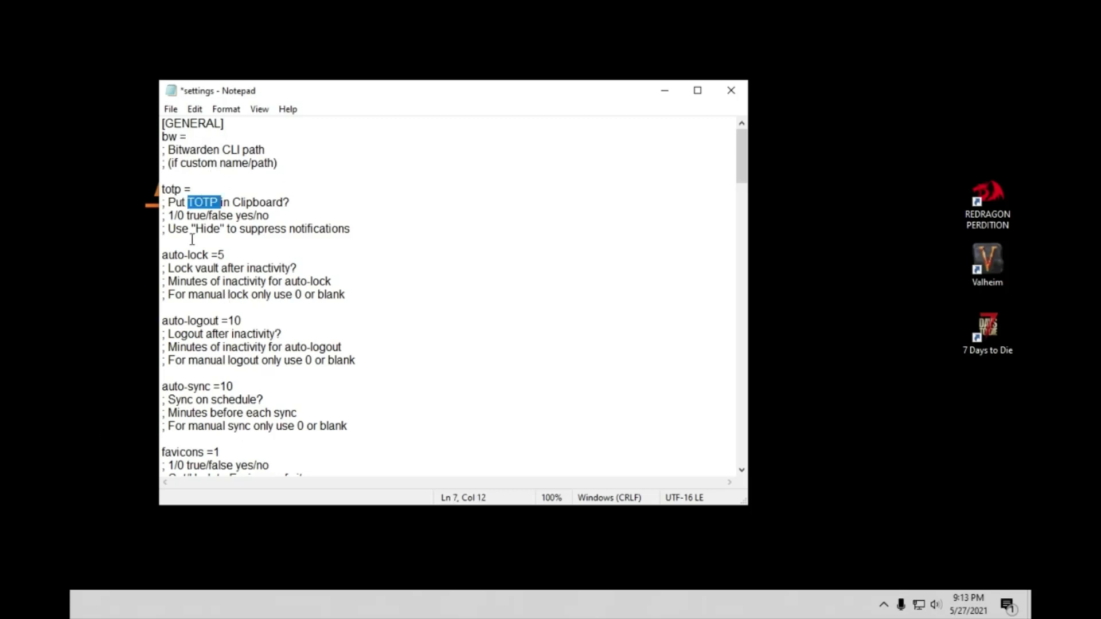
pyautogui.click(197, 203)
pyautogui.click(213, 228)
pyautogui.doubleClick(202, 203)
pyautogui.click(201, 190)
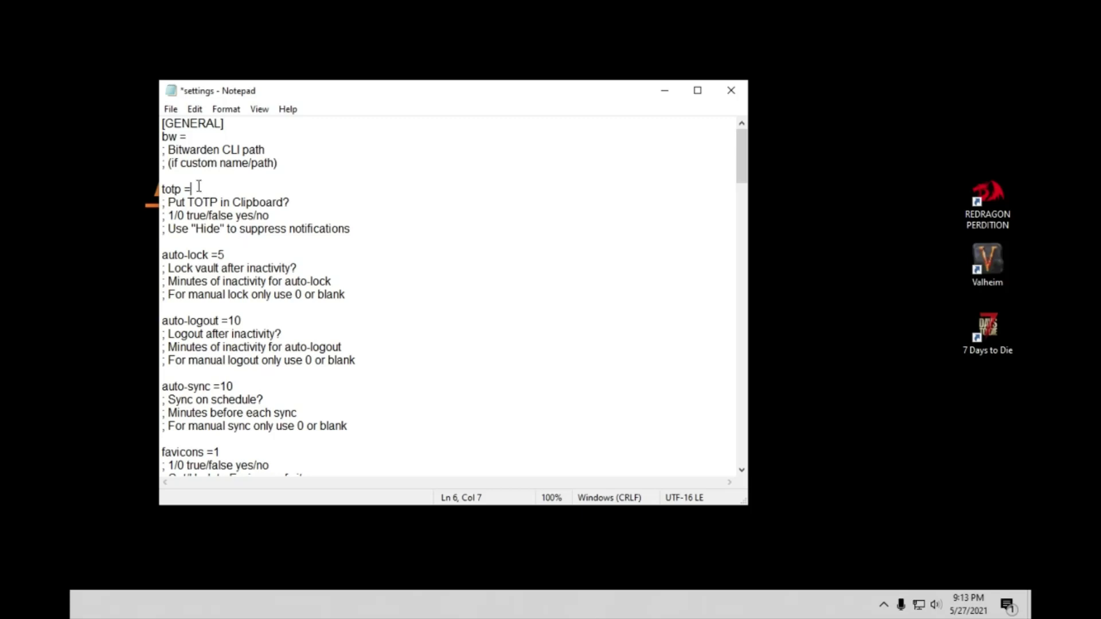
pyautogui.moveTo(172, 189)
pyautogui.mouseDown()
pyautogui.moveTo(211, 192)
pyautogui.moveTo(162, 189)
pyautogui.mouseUp()
pyautogui.click(202, 205)
pyautogui.click(189, 204)
pyautogui.moveTo(196, 189); pyautogui.dragTo(162, 190)
pyautogui.click(274, 265)
pyautogui.click(198, 188)
pyautogui.click(245, 255)
pyautogui.moveTo(228, 255); pyautogui.dragTo(221, 256)
pyautogui.click(272, 268)
pyautogui.doubleClick(217, 321)
pyautogui.click(247, 320)
pyautogui.hotkey('shift', 'Left')
pyautogui.hotkey('shift', 'Left')
pyautogui.hotkey('shift', 'Left')
pyautogui.hotkey('shift', 'Left')
pyautogui.hotkey('shift', 'Left')
pyautogui.hotkey('shift', 'Left')
pyautogui.click(248, 334)
pyautogui.scroll(-1, 249, 413)
pyautogui.click(196, 348)
pyautogui.doubleClick(230, 347)
pyautogui.click(241, 360)
pyautogui.moveTo(237, 347); pyautogui.dragTo(221, 347)
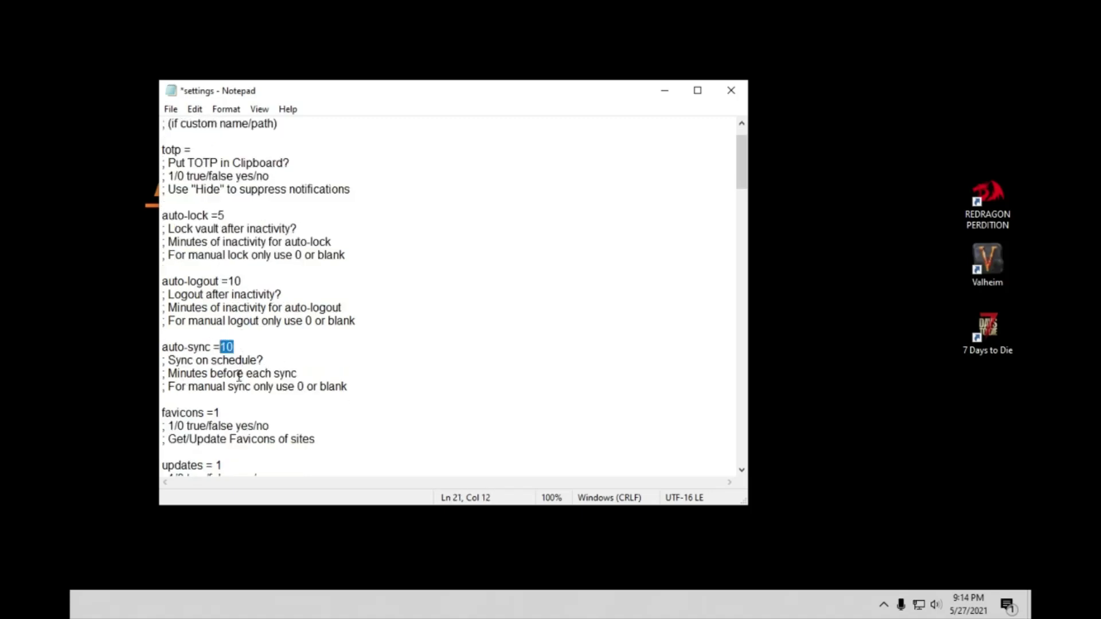
pyautogui.click(242, 346)
pyautogui.doubleClick(228, 348)
pyautogui.click(235, 383)
pyautogui.moveTo(207, 387); pyautogui.dragTo(219, 347)
pyautogui.click(245, 388)
pyautogui.click(223, 347)
pyautogui.click(246, 374)
pyautogui.click(255, 370)
pyautogui.scroll(-1, 299, 375)
pyautogui.scroll(-1, 275, 404)
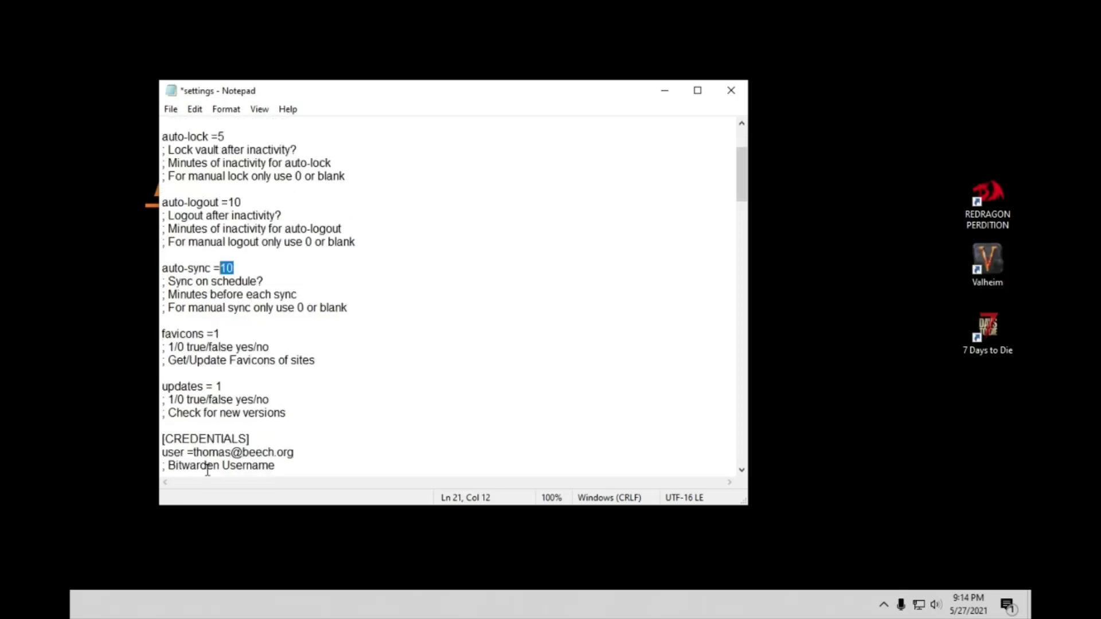
pyautogui.click(190, 360)
pyautogui.scroll(-1, 193, 359)
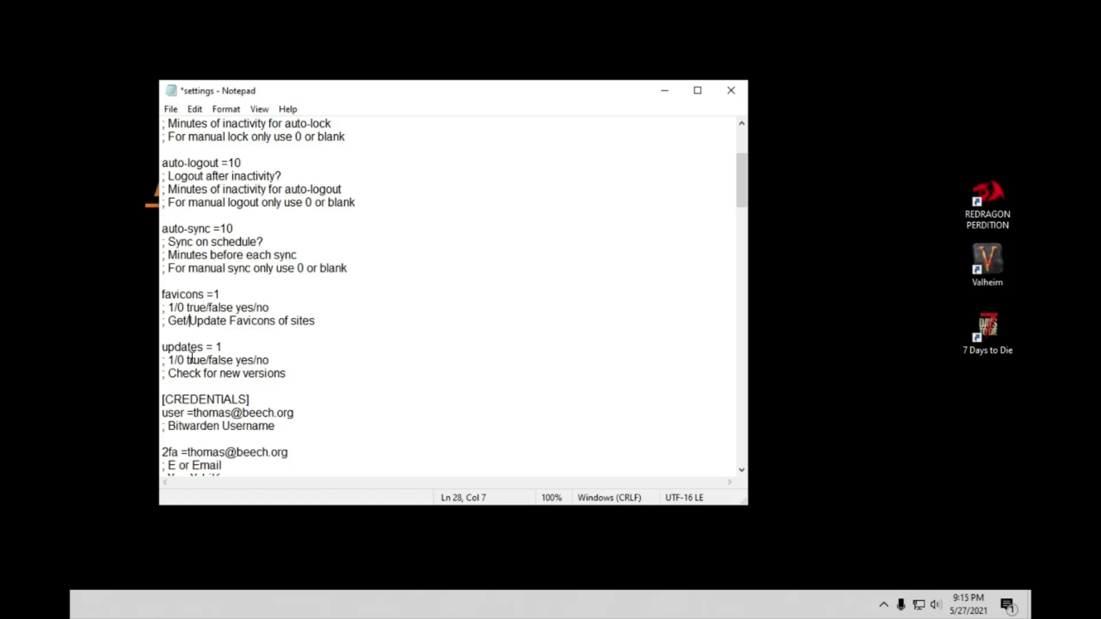
pyautogui.click(230, 295)
pyautogui.moveTo(222, 294); pyautogui.dragTo(207, 291)
pyautogui.doubleClick(187, 294)
pyautogui.click(222, 294)
pyautogui.doubleClick(217, 292)
pyautogui.click(226, 308)
pyautogui.click(219, 293)
pyautogui.hotkey('shift', 'Left')
pyautogui.click(219, 294)
pyautogui.hotkey('shift', 'Left')
pyautogui.press('Down')
pyautogui.press('Up')
pyautogui.hotkey('shift', 'Left')
pyautogui.hotkey('shift', 'Left')
pyautogui.hotkey('shift', 'Right')
pyautogui.scroll(-1, 273, 282)
pyautogui.doubleClick(182, 308)
pyautogui.click(221, 307)
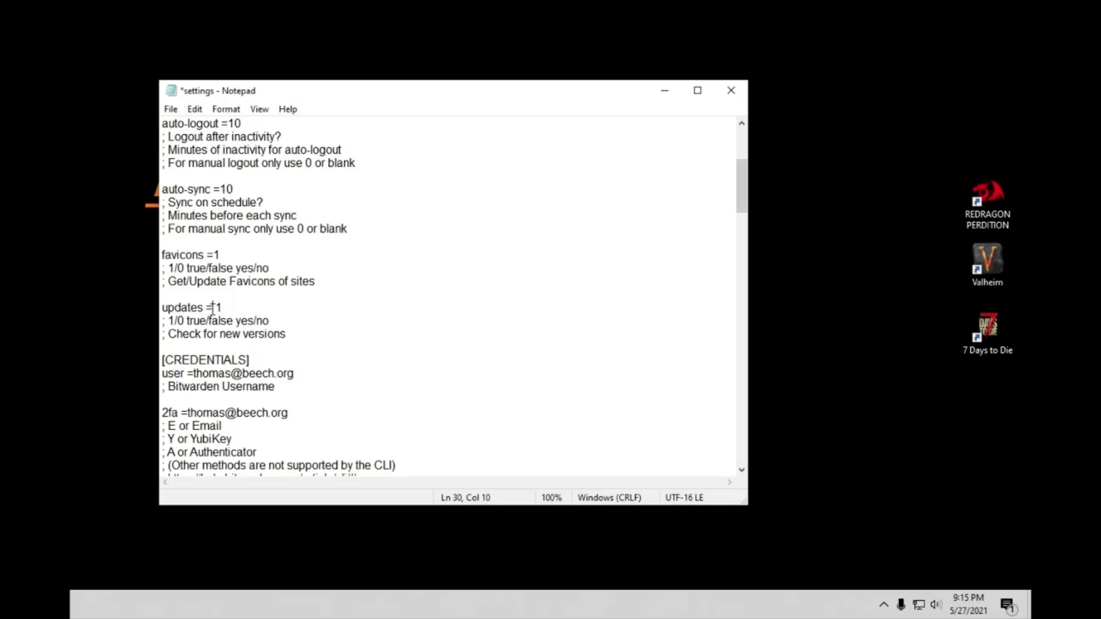
pyautogui.click(232, 307)
pyautogui.scroll(-1, 321, 319)
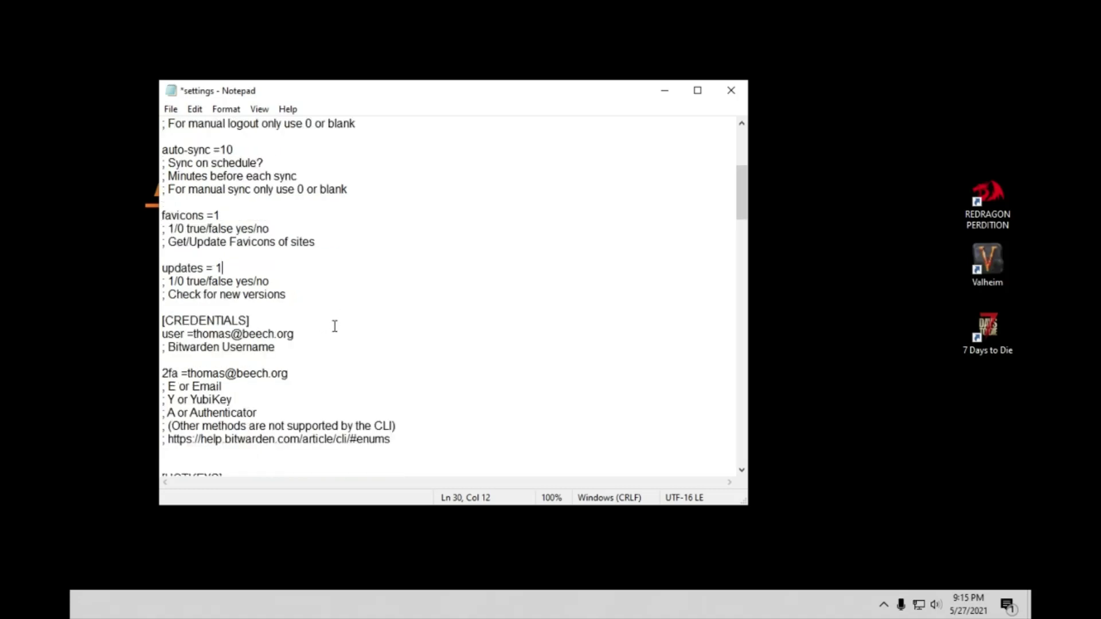
pyautogui.moveTo(304, 334); pyautogui.dragTo(193, 334)
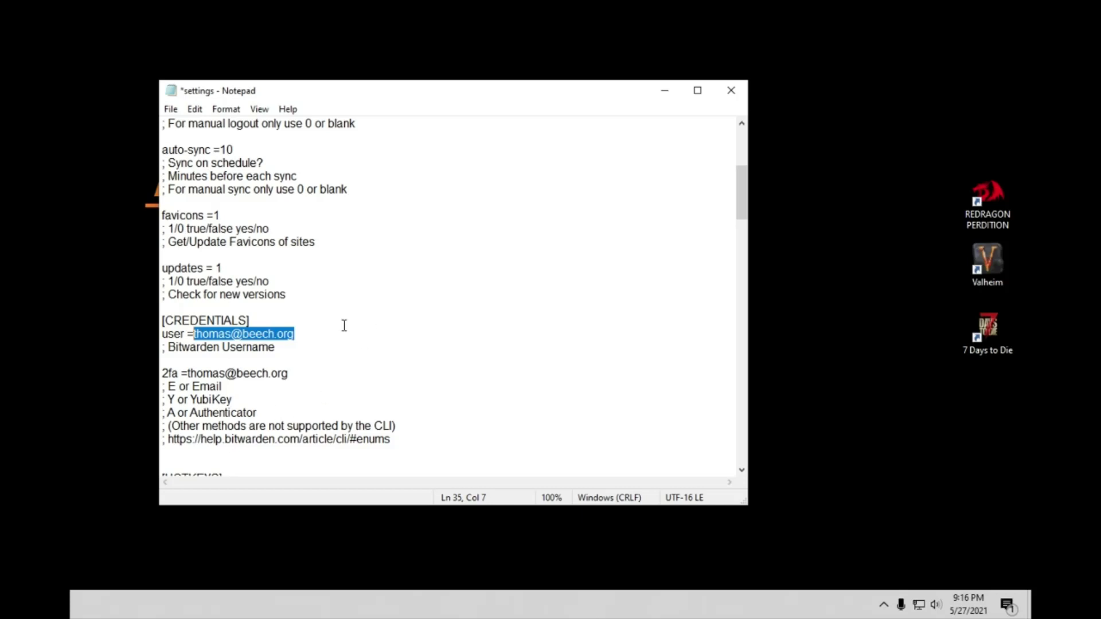
pyautogui.click(282, 351)
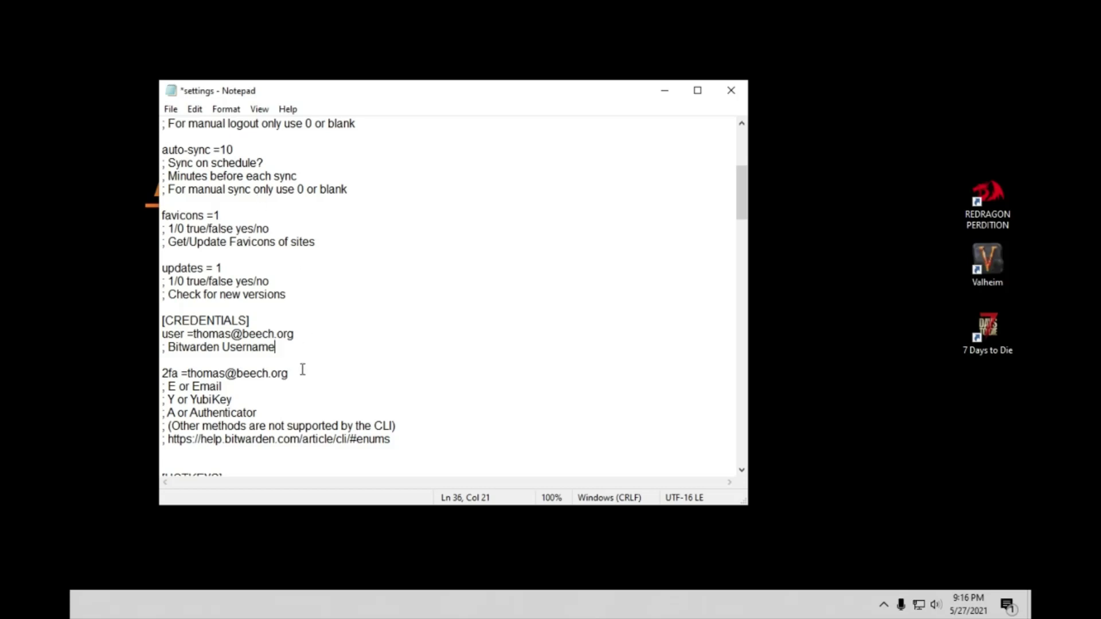
pyautogui.moveTo(181, 373); pyautogui.dragTo(289, 373)
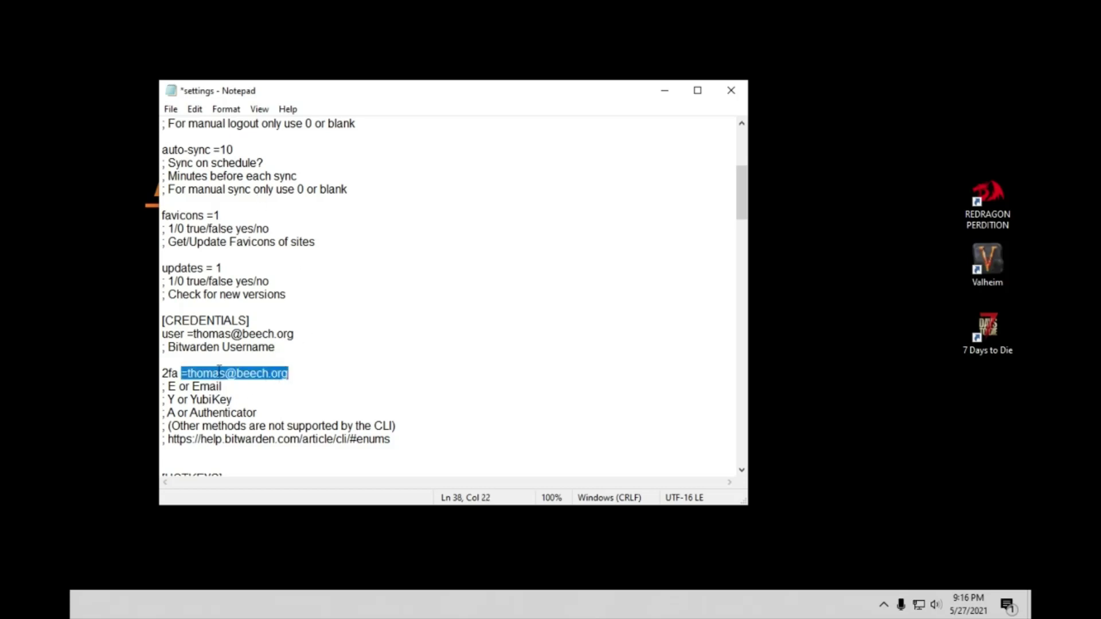
pyautogui.click(207, 414)
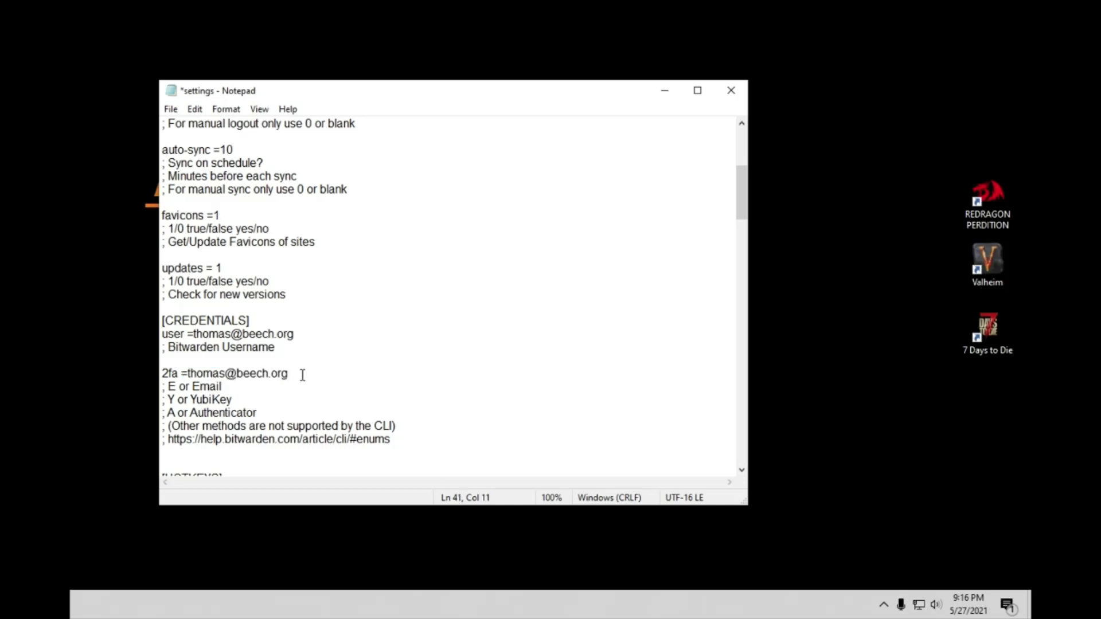
pyautogui.moveTo(302, 373); pyautogui.dragTo(182, 374)
pyautogui.click(230, 413)
pyautogui.scroll(-1, 263, 414)
pyautogui.scroll(-3, 264, 414)
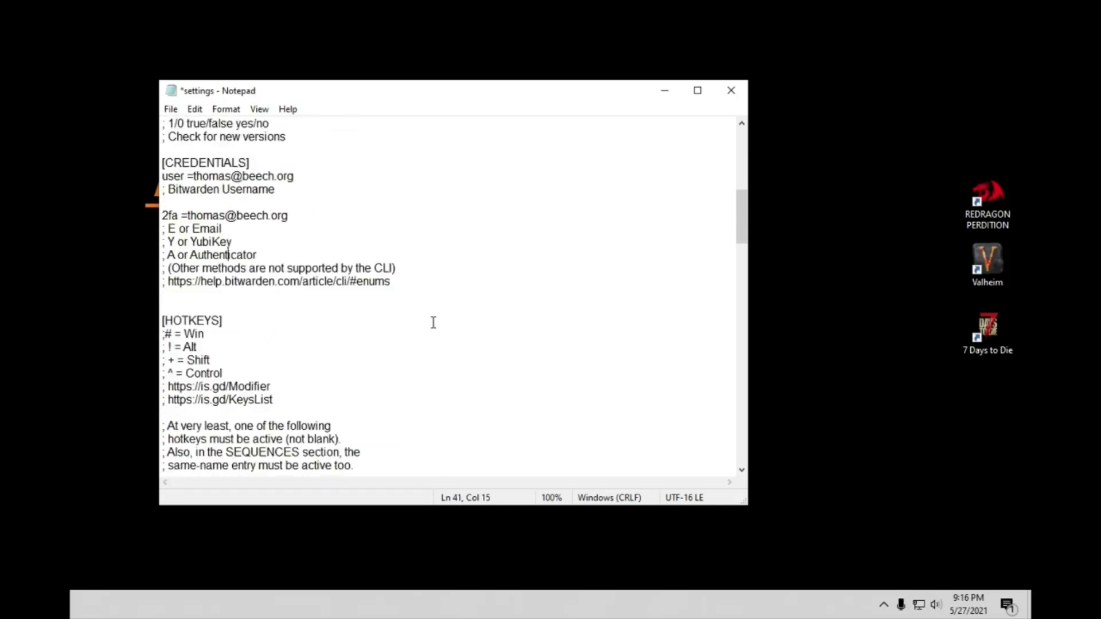
pyautogui.scroll(-1, 426, 310)
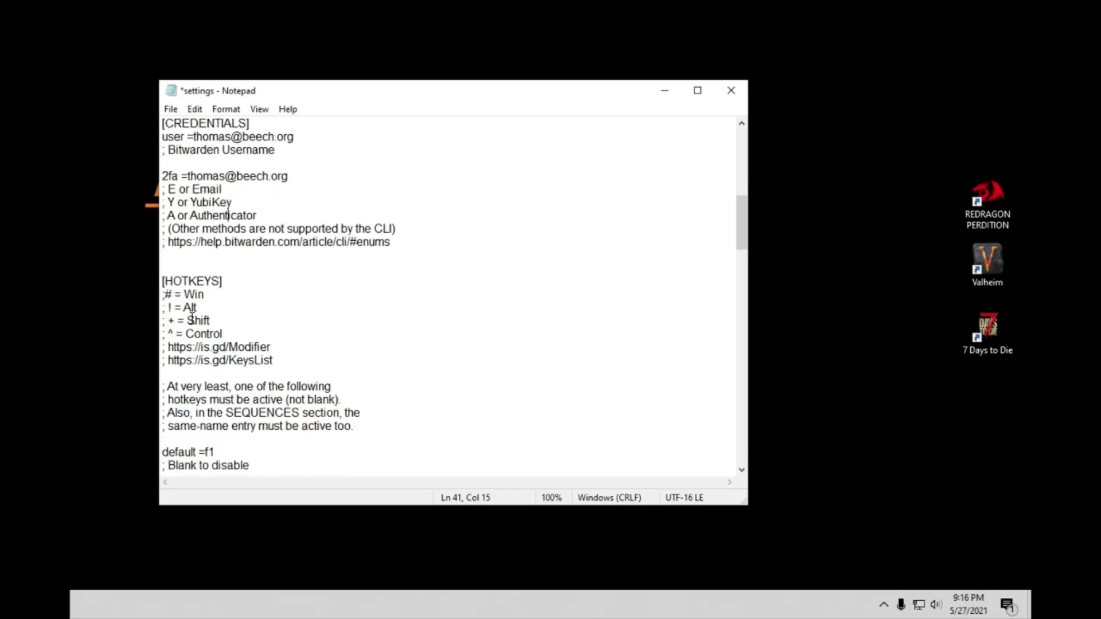
pyautogui.moveTo(223, 334); pyautogui.dragTo(162, 294)
pyautogui.click(213, 320)
pyautogui.moveTo(231, 336); pyautogui.dragTo(162, 308)
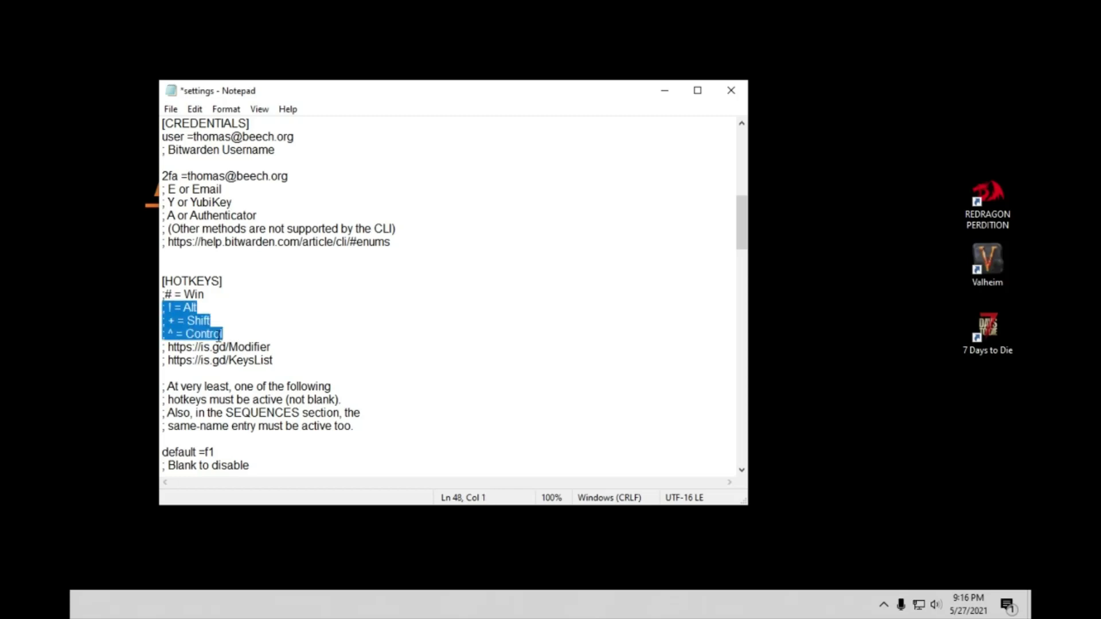
pyautogui.click(229, 327)
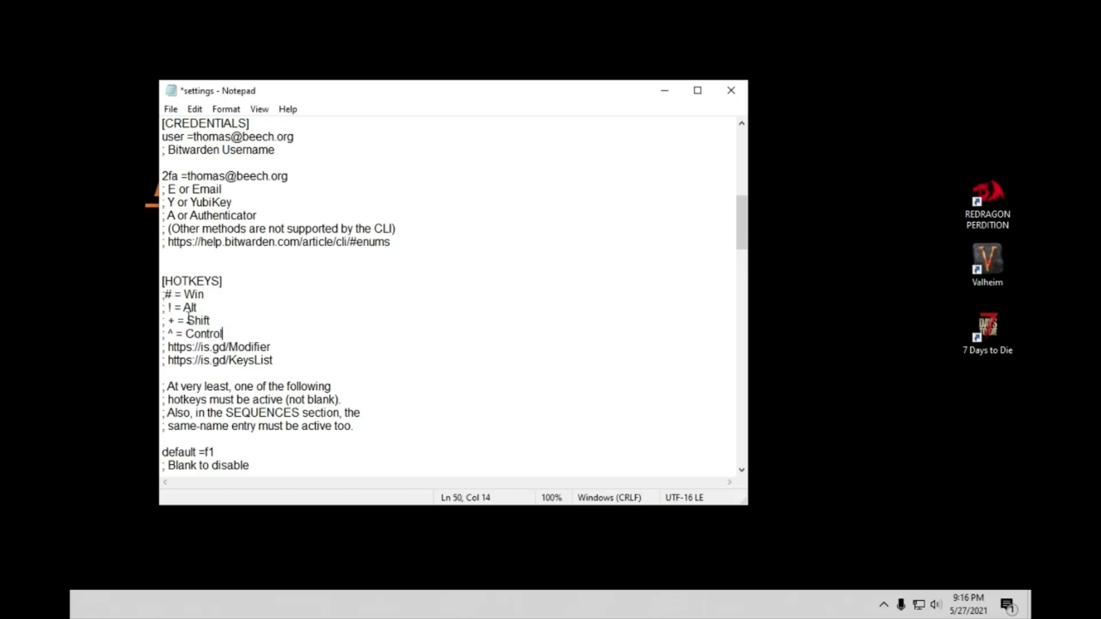
pyautogui.moveTo(172, 308); pyautogui.dragTo(166, 308)
pyautogui.click(192, 308)
pyautogui.scroll(-2, 191, 308)
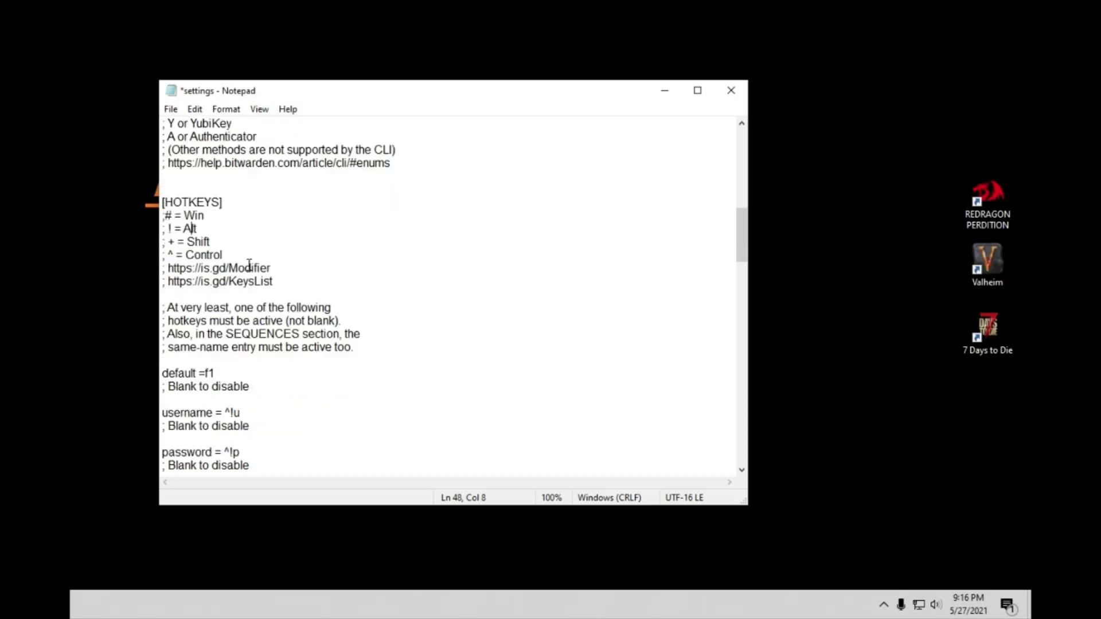
pyautogui.scroll(-3, 249, 263)
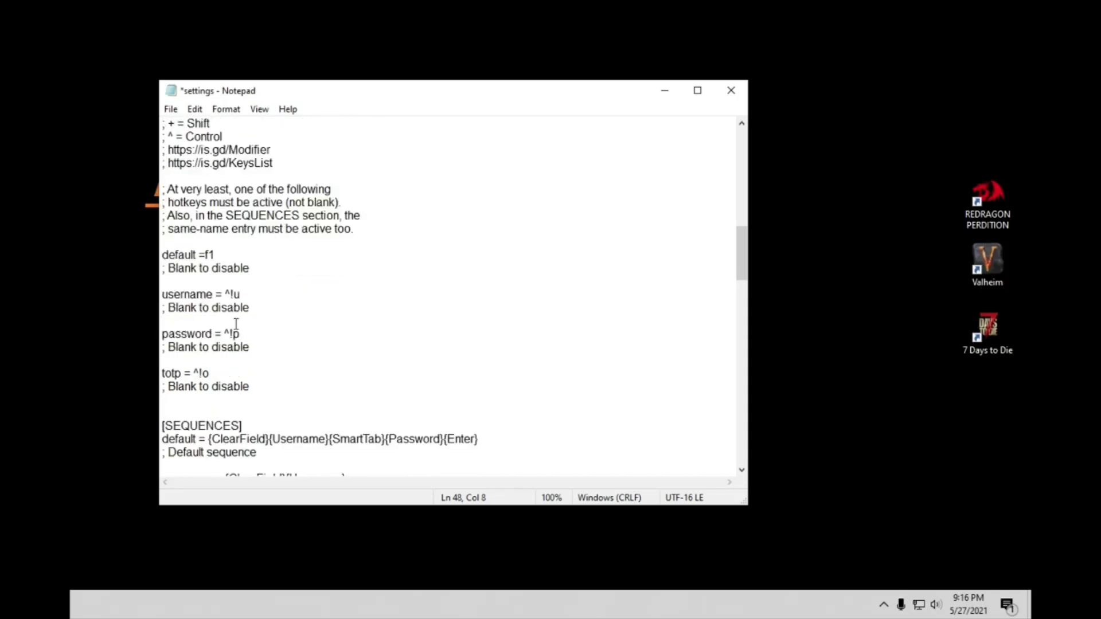
pyautogui.doubleClick(180, 254)
pyautogui.click(212, 254)
pyautogui.doubleClick(212, 254)
pyautogui.click(213, 255)
pyautogui.doubleClick(173, 254)
pyautogui.moveTo(231, 294); pyautogui.dragTo(223, 294)
pyautogui.scroll(1, 238, 298)
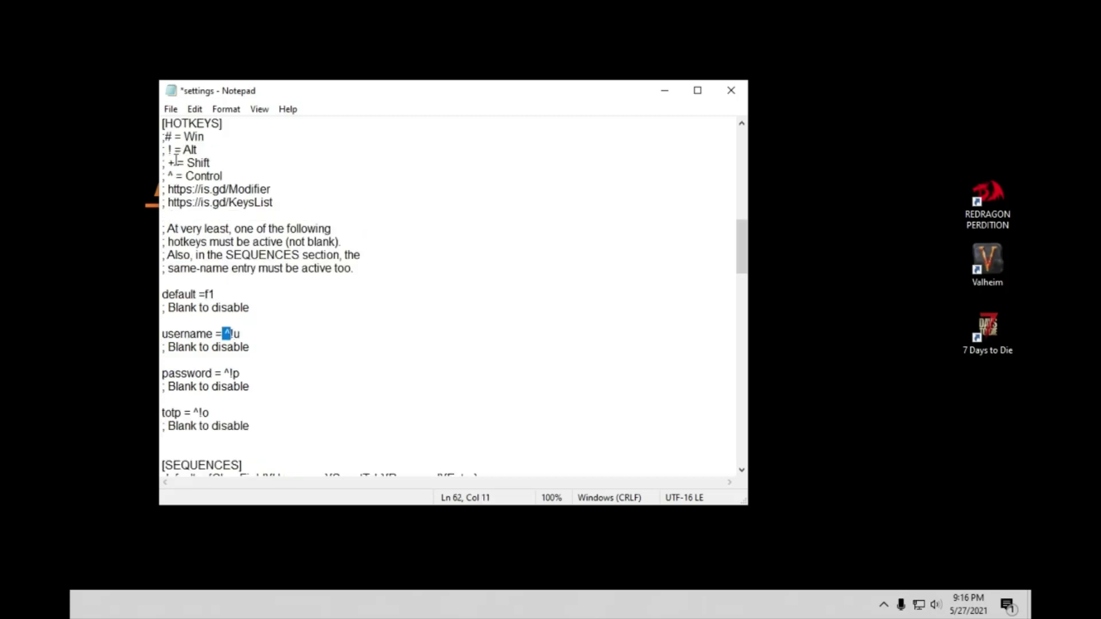
pyautogui.scroll(-1, 250, 346)
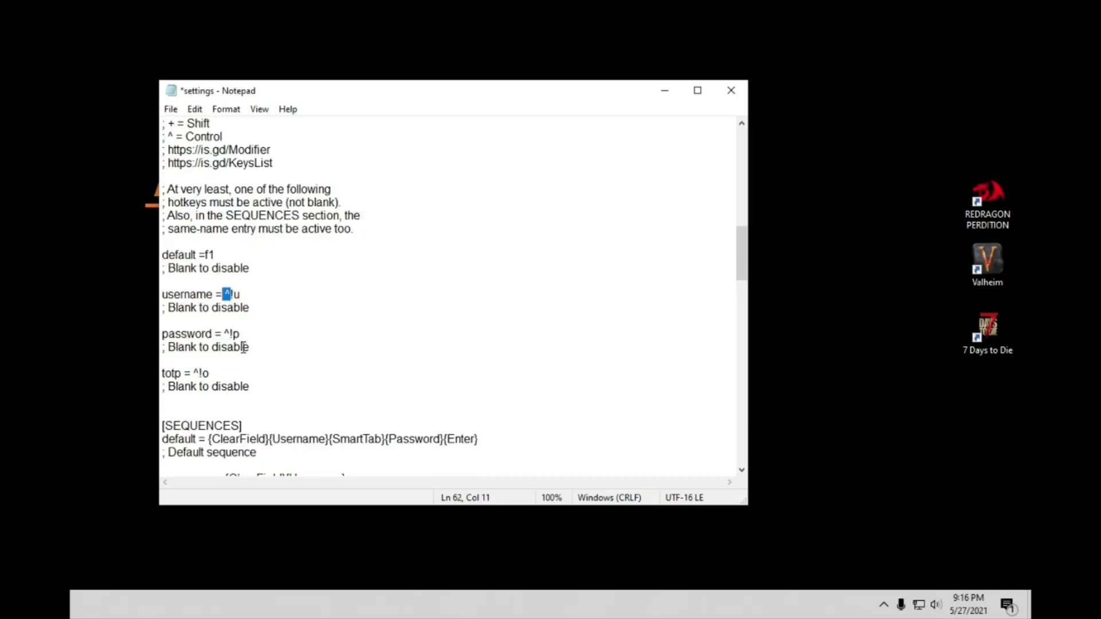
pyautogui.click(244, 294)
pyautogui.doubleClick(183, 293)
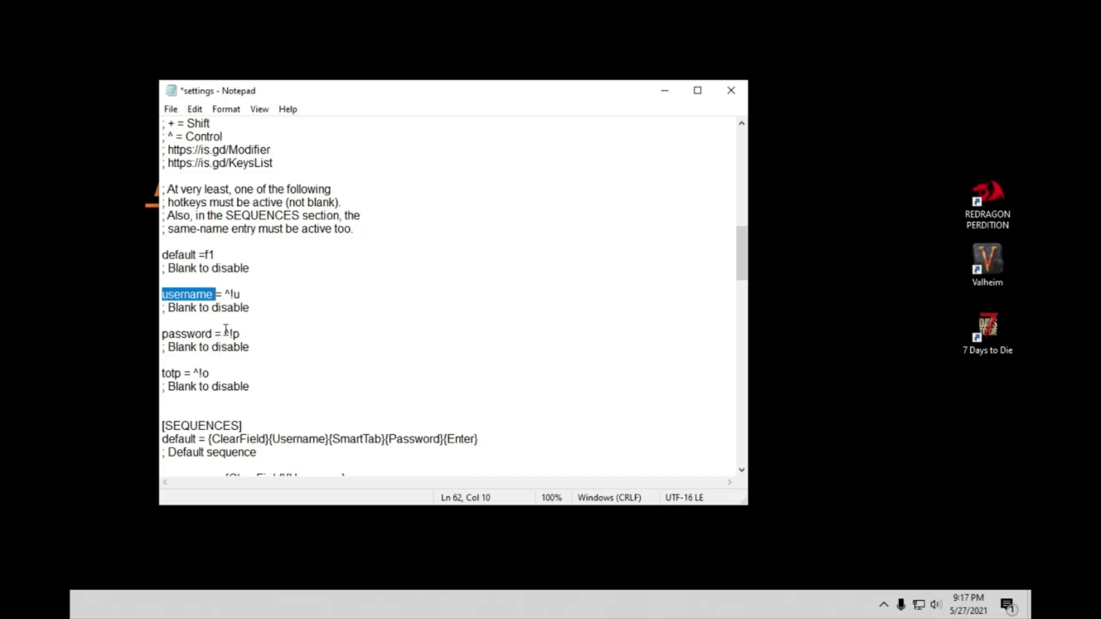
pyautogui.doubleClick(188, 333)
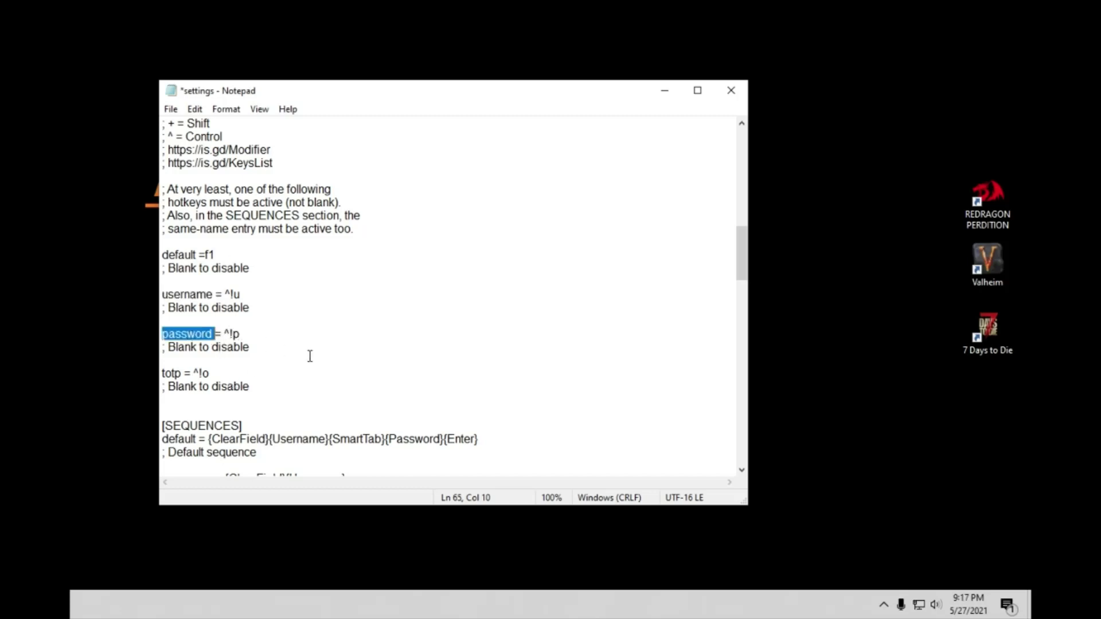
pyautogui.scroll(-1, 307, 357)
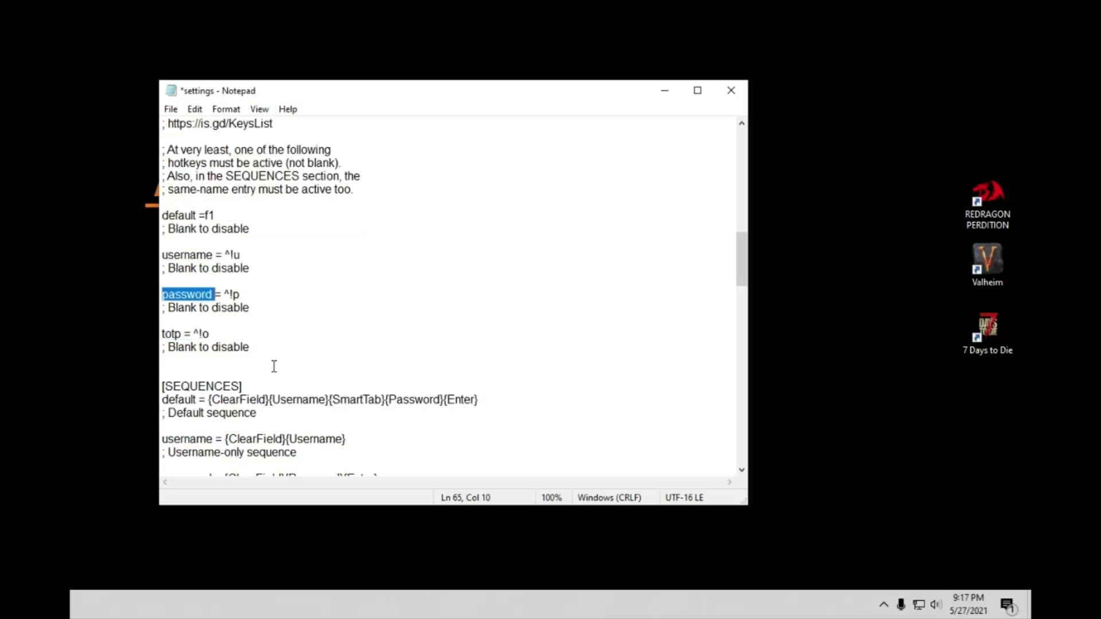
pyautogui.click(184, 298)
pyautogui.keyDown('shift'); pyautogui.click(246, 307); pyautogui.keyUp('shift')
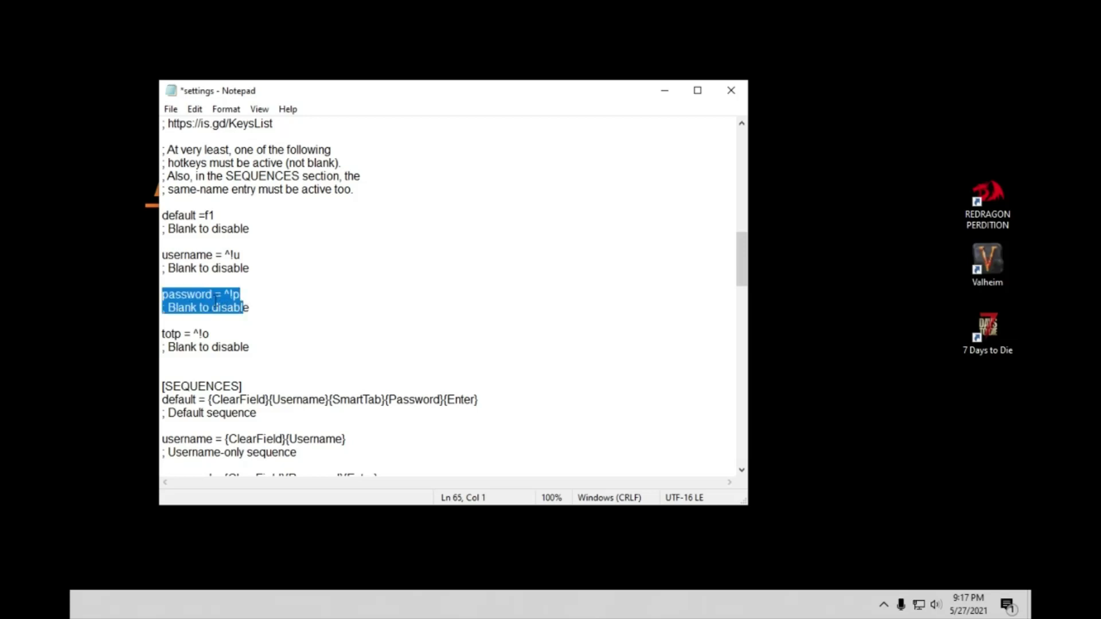
pyautogui.click(245, 307)
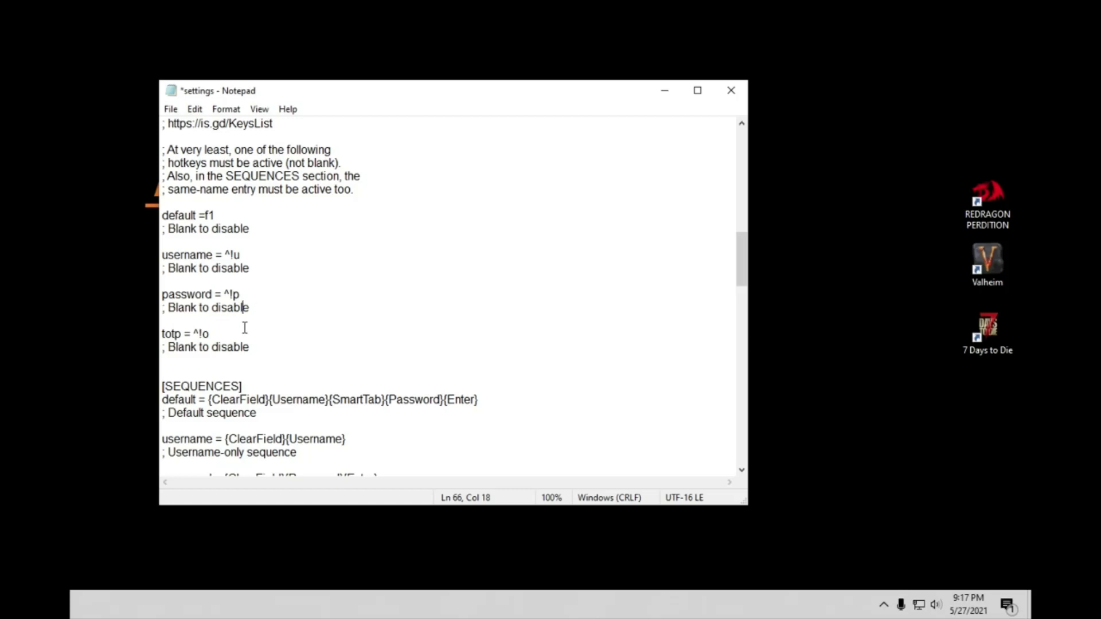
pyautogui.scroll(2, 264, 308)
pyautogui.scroll(-3, 218, 388)
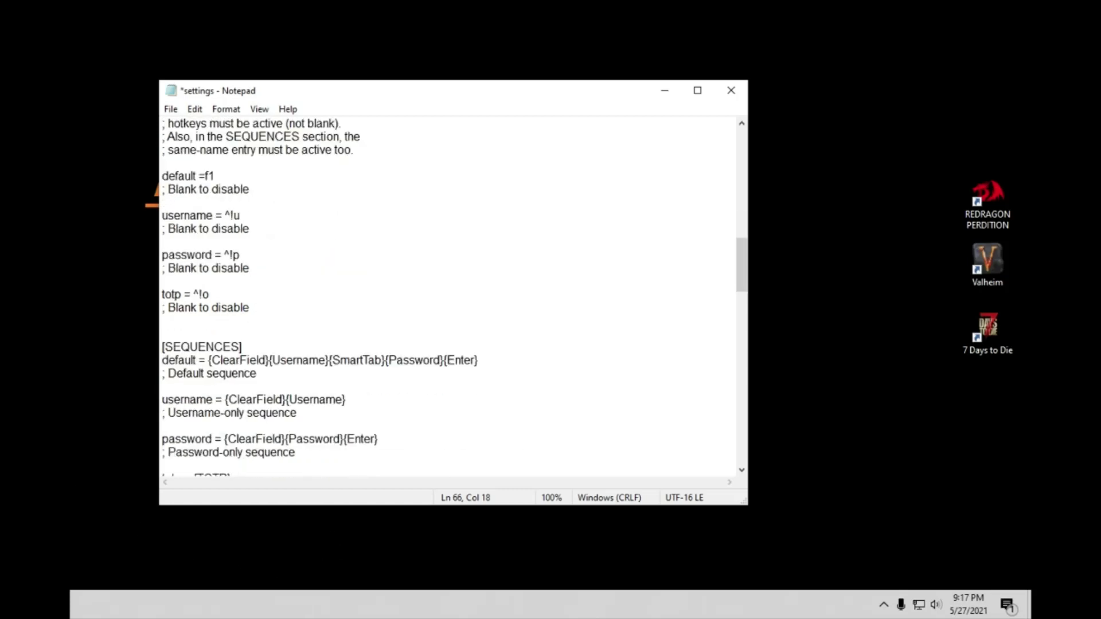
pyautogui.scroll(-3, 373, 372)
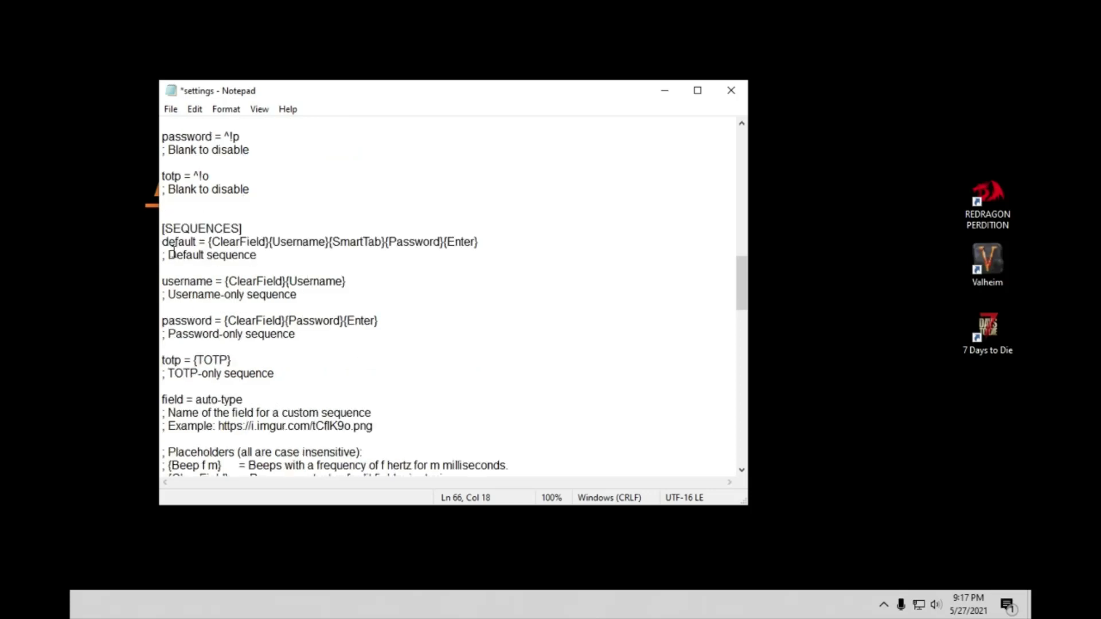
# Walk through the default sequence's {ClearField}, {Username}, {SmartTab}, {Password} and {Enter} placeholders
pyautogui.doubleClick(207, 228)
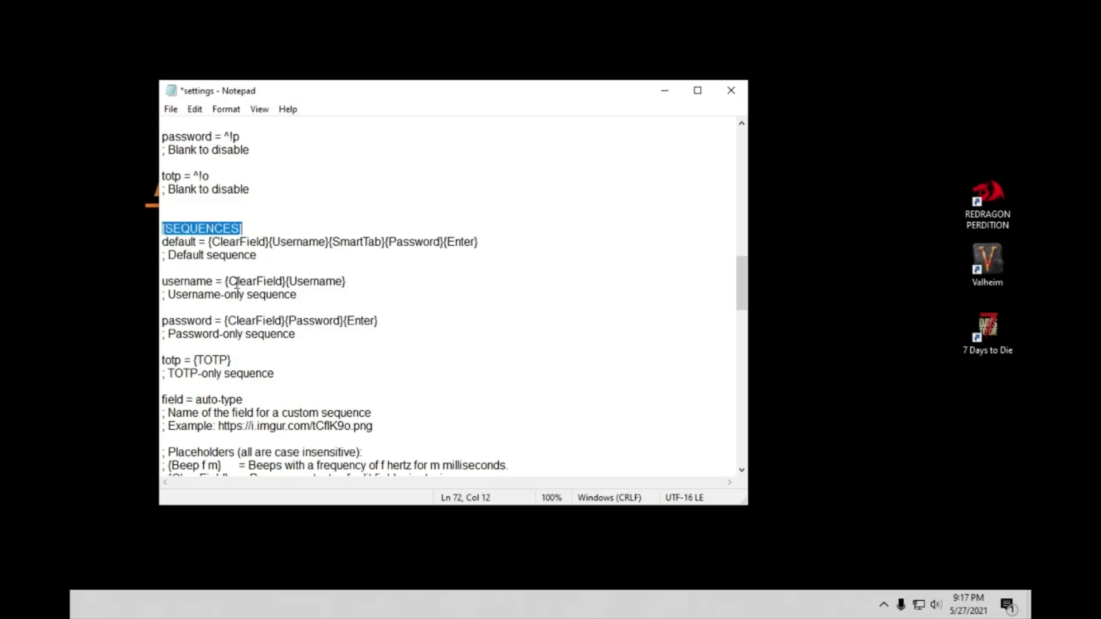
pyautogui.scroll(1, 261, 275)
pyautogui.doubleClick(173, 287)
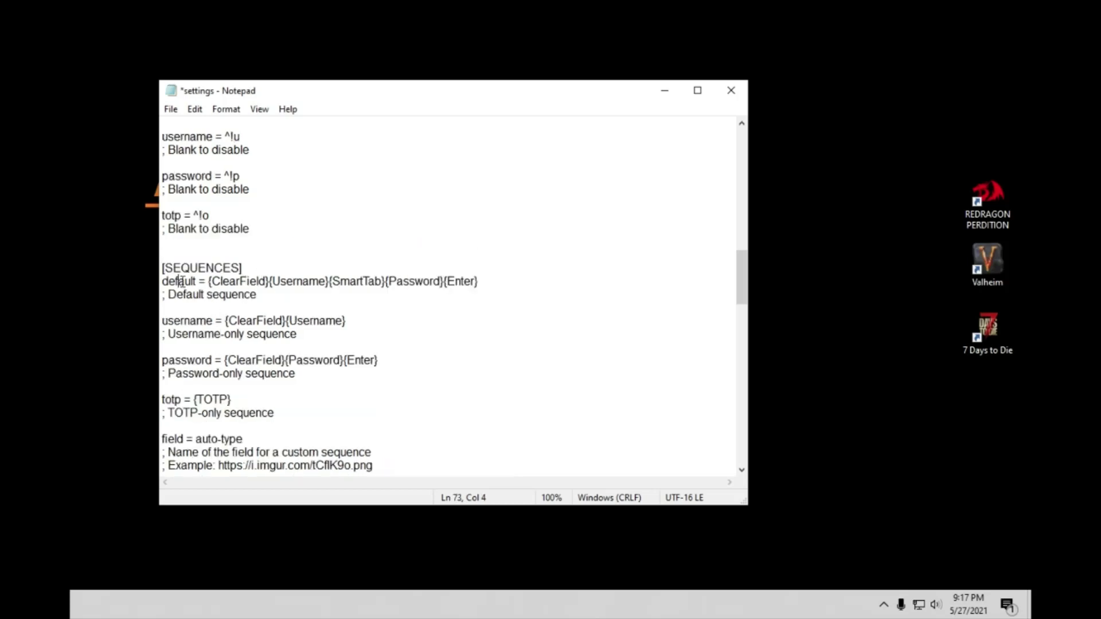
pyautogui.doubleClick(220, 282)
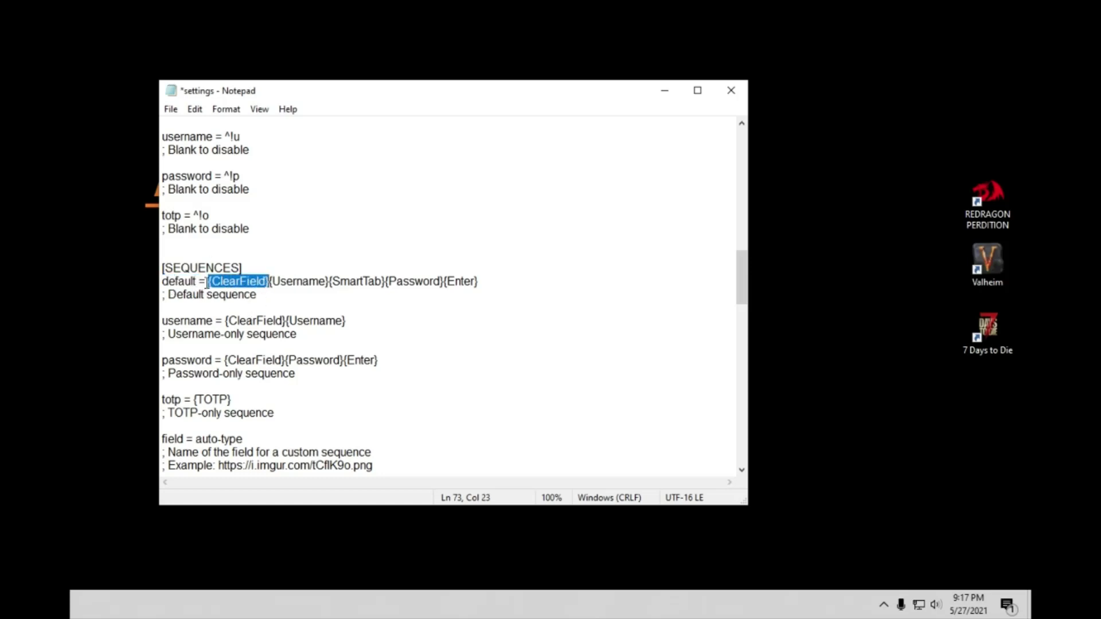
pyautogui.doubleClick(296, 282)
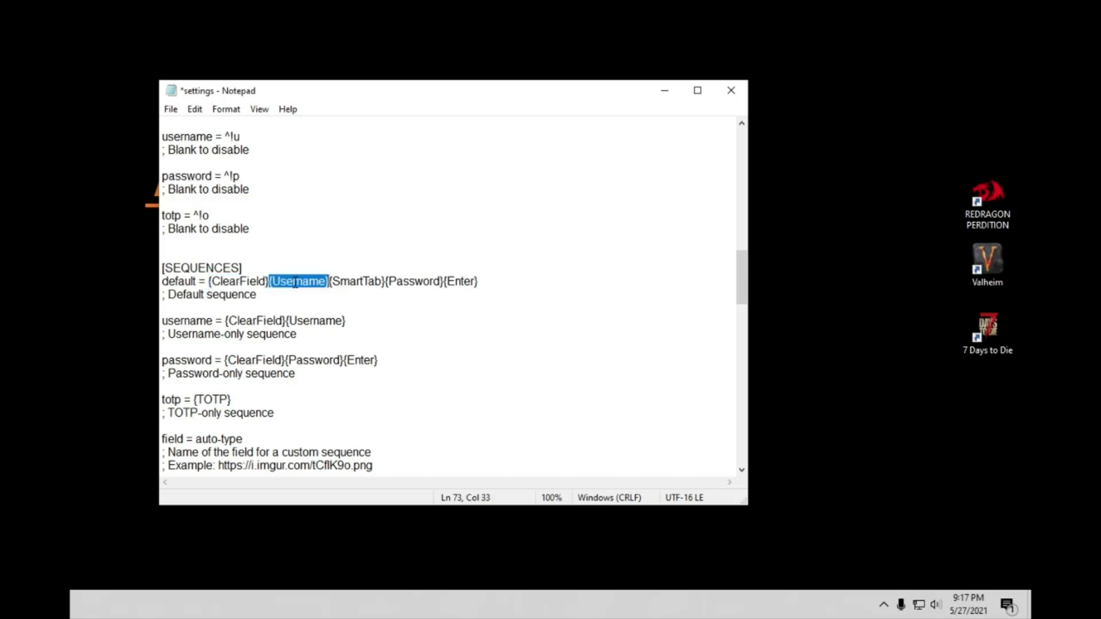
pyautogui.doubleClick(369, 285)
pyautogui.doubleClick(412, 285)
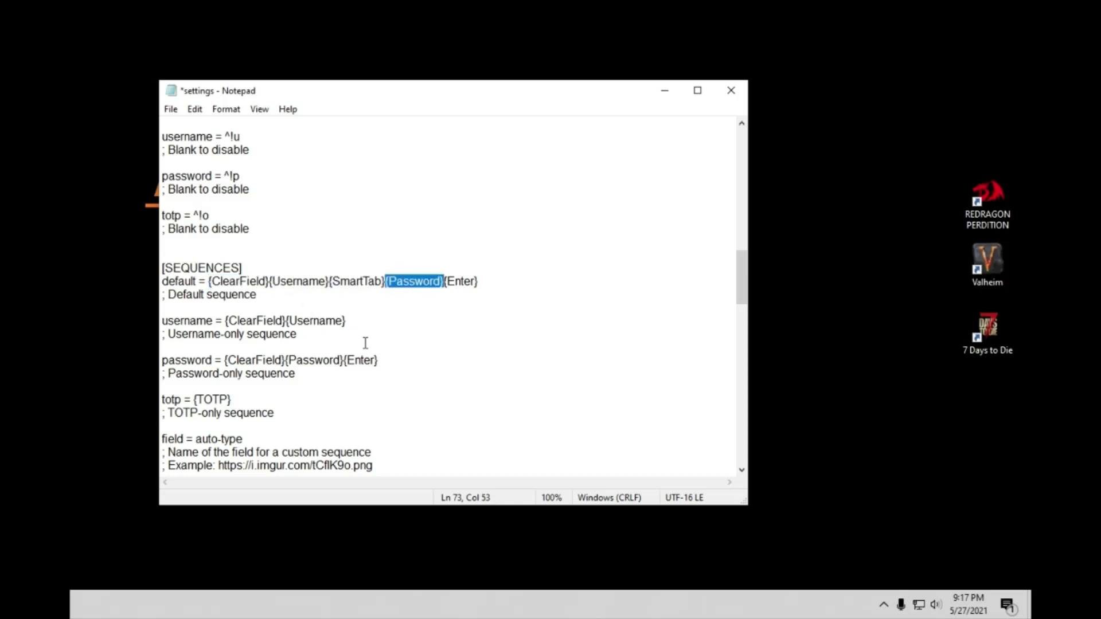
pyautogui.doubleClick(466, 285)
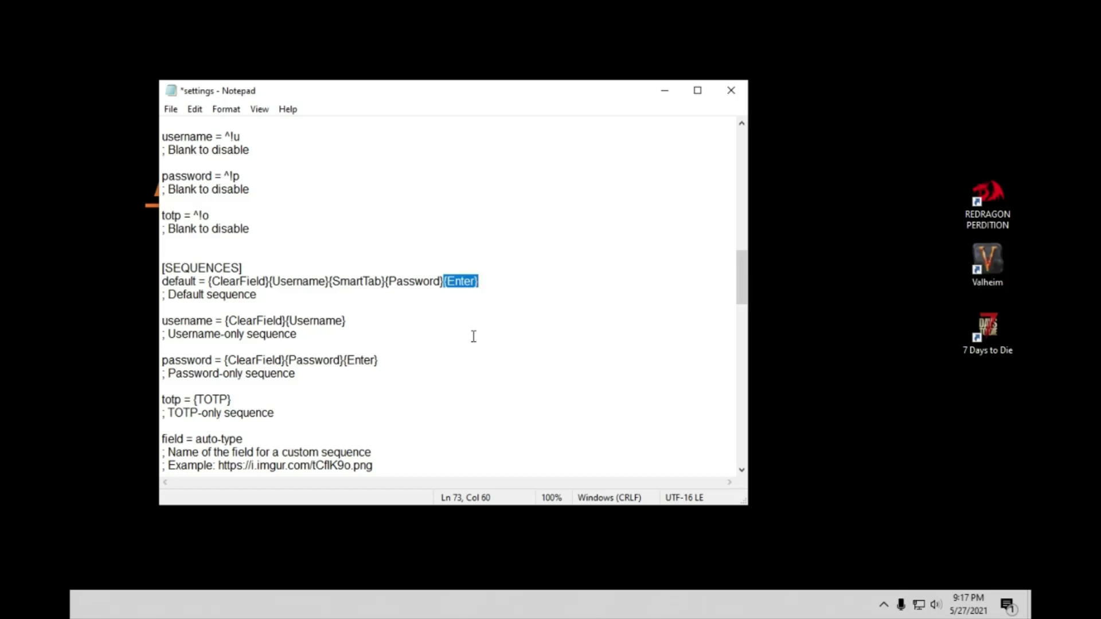
pyautogui.click(423, 285)
pyautogui.click(446, 285)
pyautogui.click(446, 285)
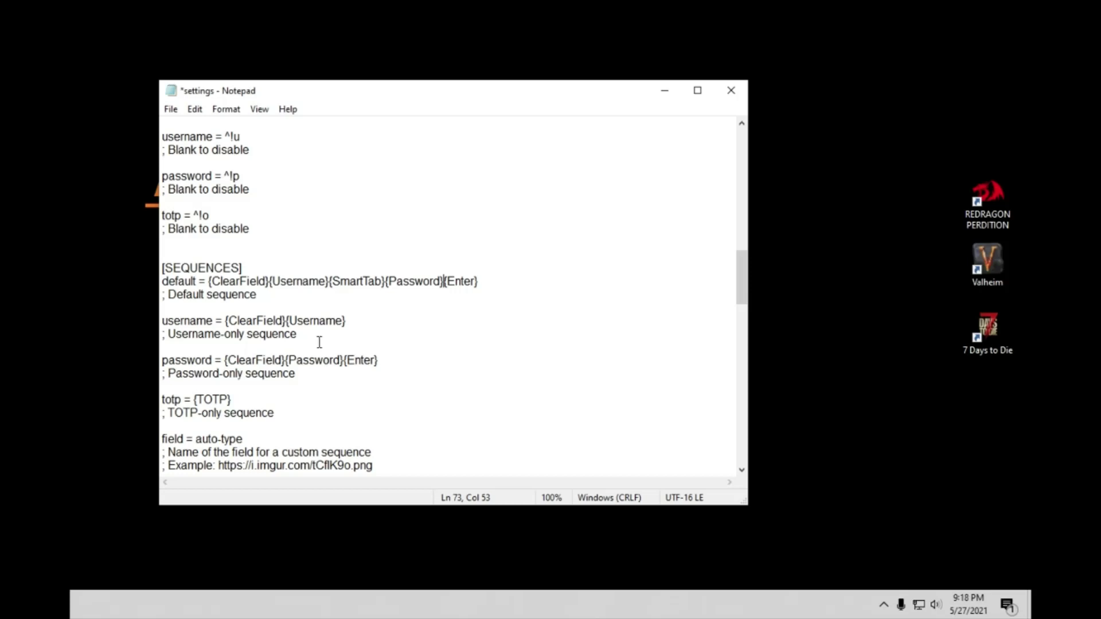
# Select the sequences block down to the {TOTP} entry and scroll through the file
pyautogui.click(213, 263)
pyautogui.keyDown('shift'); pyautogui.click(431, 413); pyautogui.keyUp('shift')
pyautogui.click(360, 407)
pyautogui.scroll(-4, 361, 410)
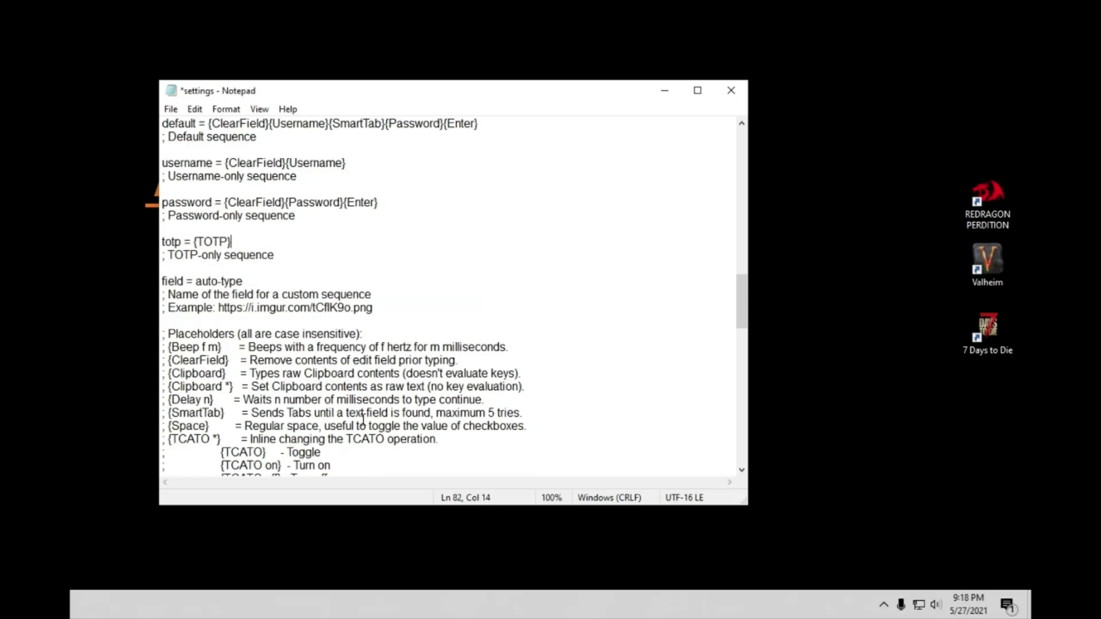
pyautogui.scroll(3, 285, 327)
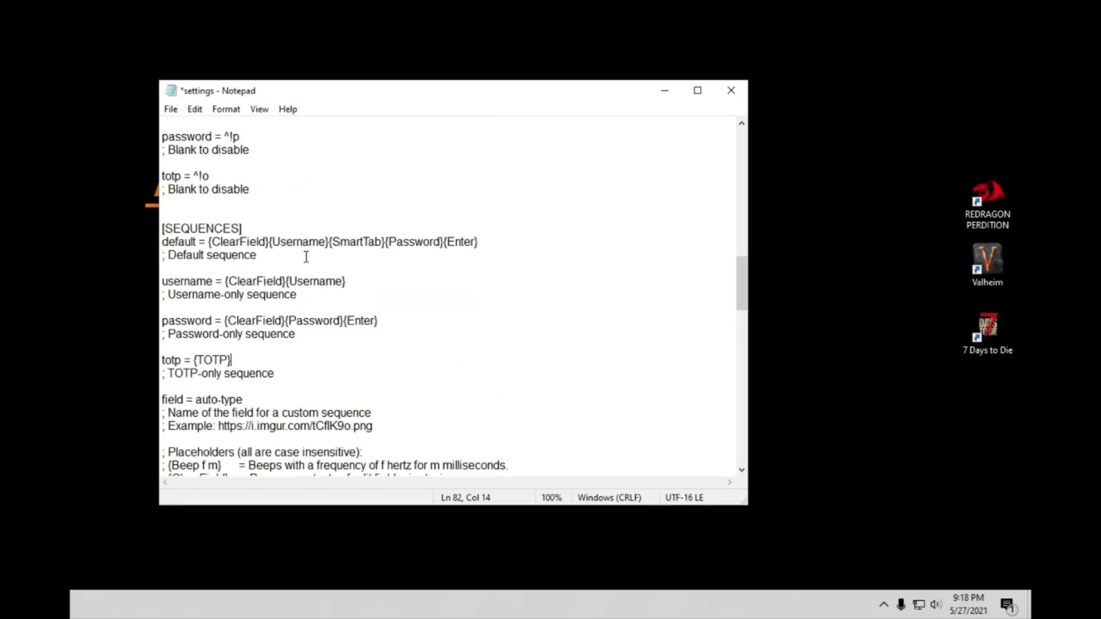
pyautogui.scroll(-4, 284, 368)
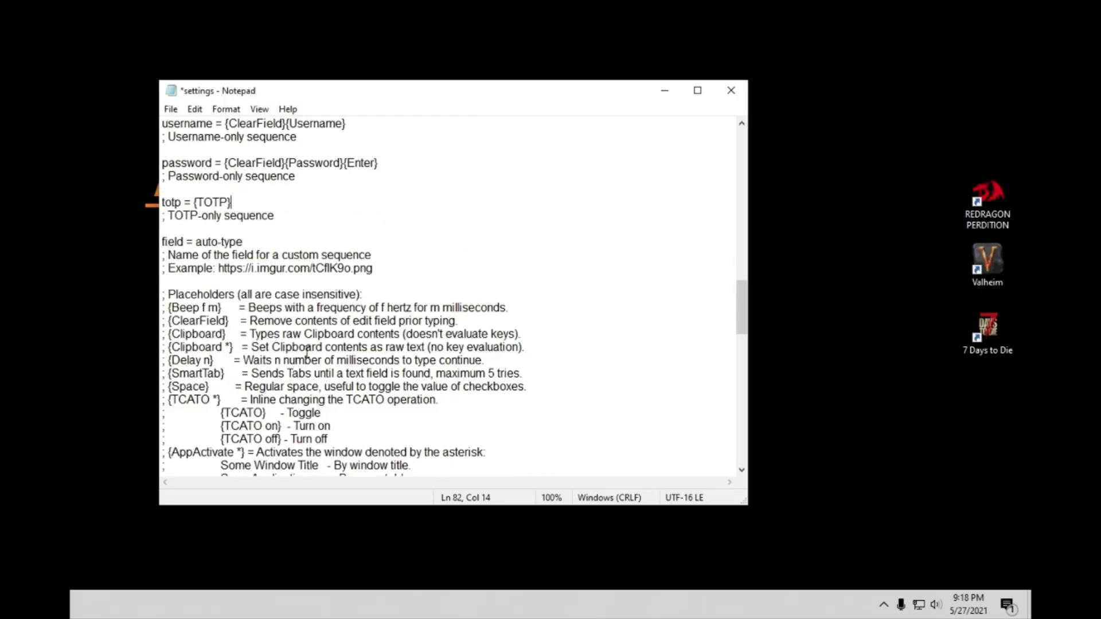
pyautogui.scroll(-4, 279, 304)
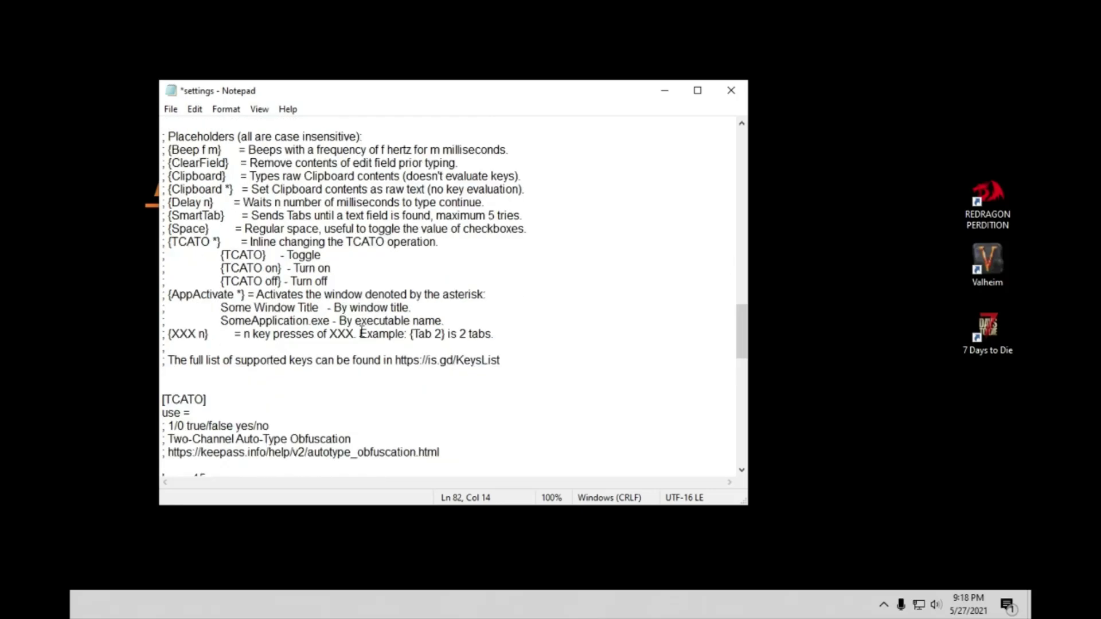
pyautogui.scroll(-8, 362, 333)
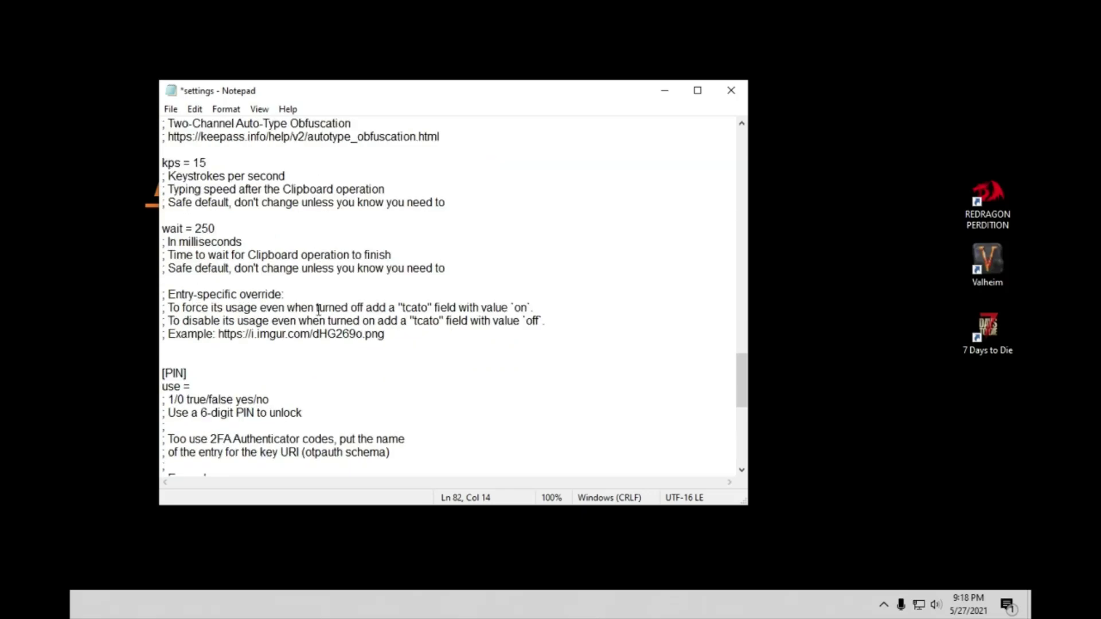
pyautogui.scroll(2, 314, 321)
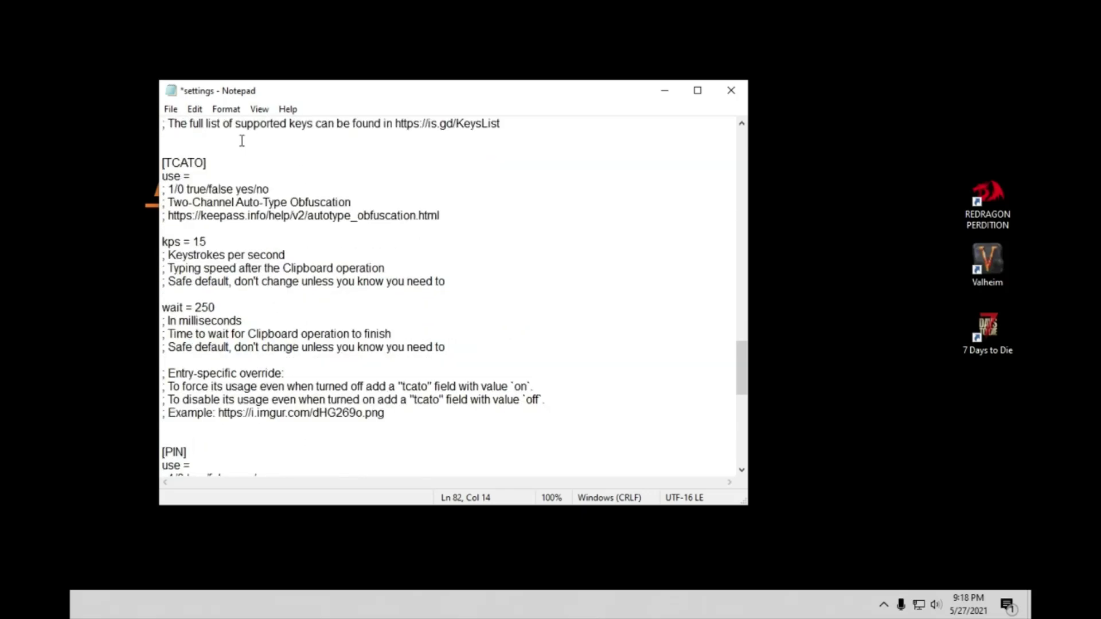
# Highlight the [TCATO] header, the do-not-edit warning and the generator settings block
pyautogui.doubleClick(180, 162)
pyautogui.scroll(-4, 300, 319)
pyautogui.scroll(-7, 260, 470)
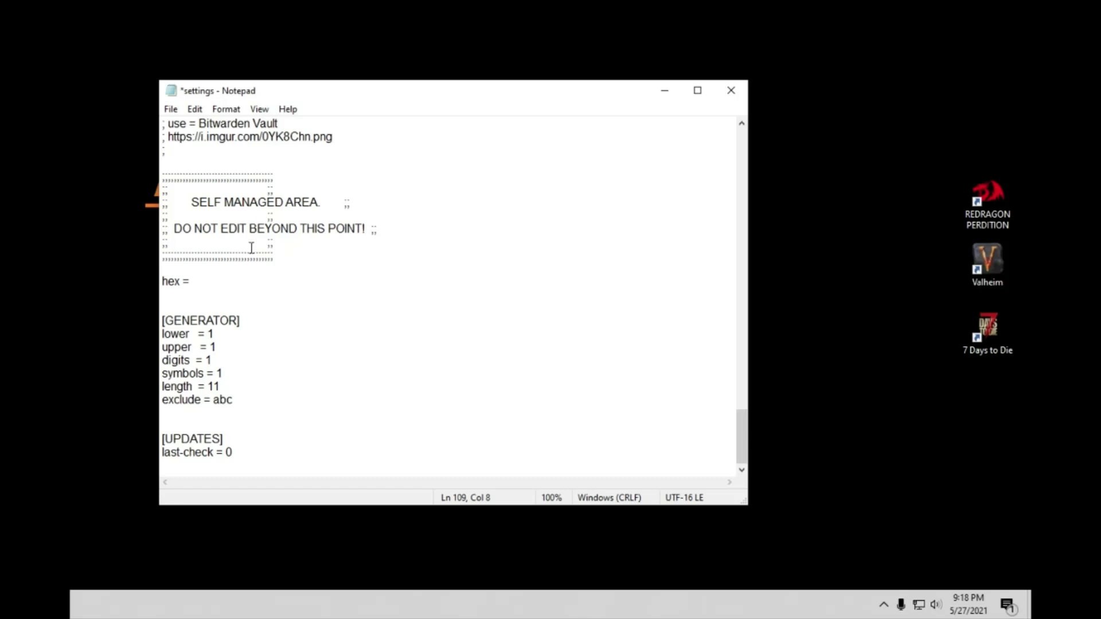
pyautogui.moveTo(183, 229); pyautogui.dragTo(418, 228)
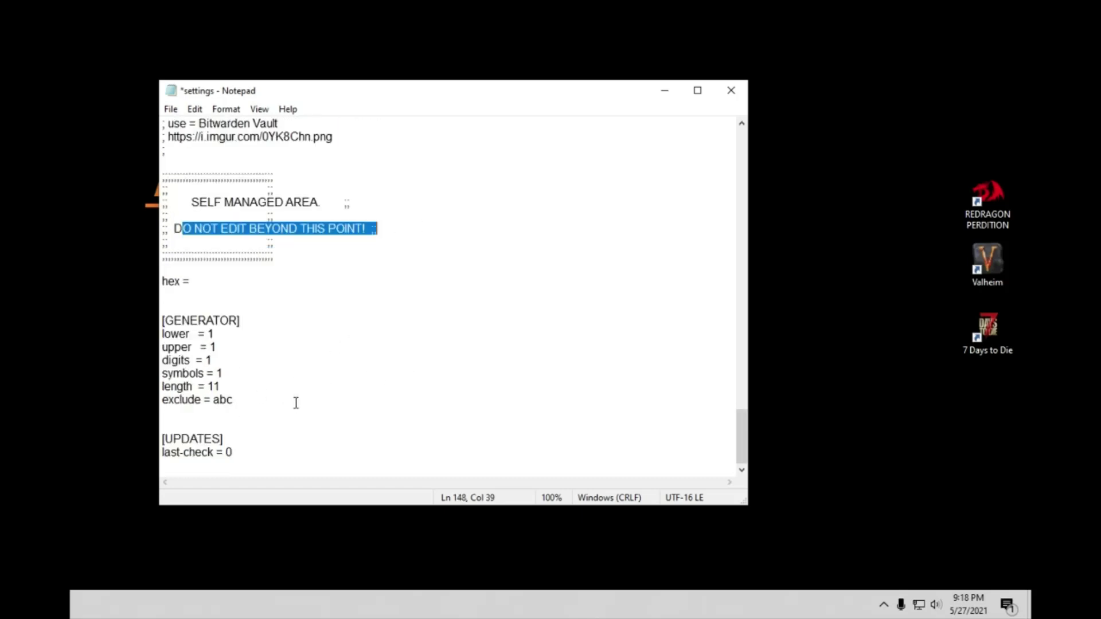
pyautogui.moveTo(179, 342); pyautogui.dragTo(307, 479)
pyautogui.click(213, 360)
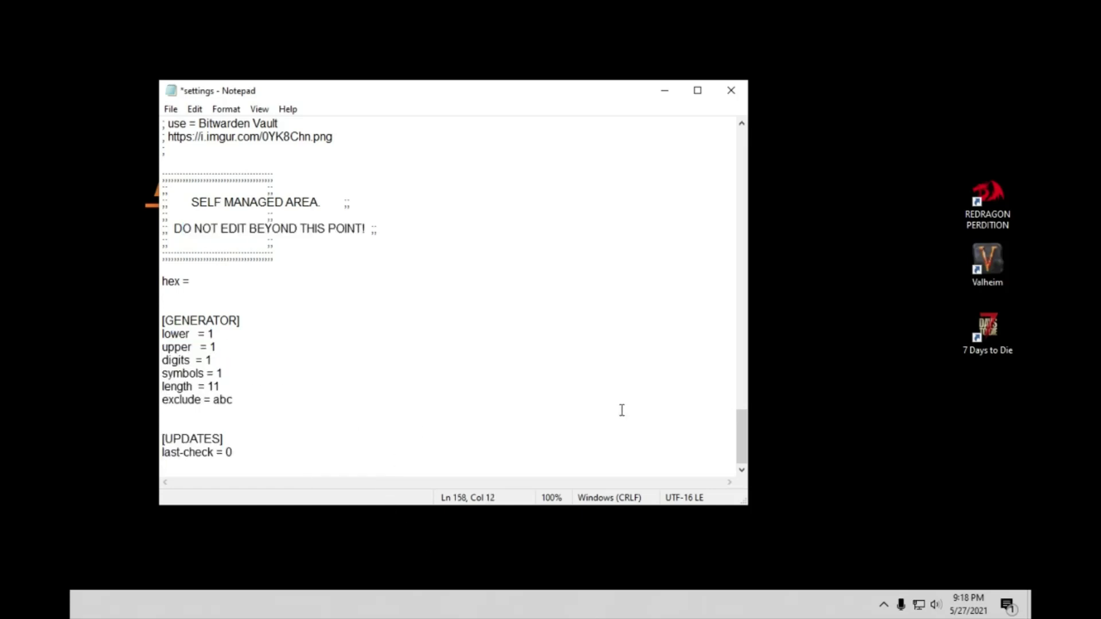
pyautogui.scroll(20, 602, 411)
pyautogui.scroll(1, 602, 409)
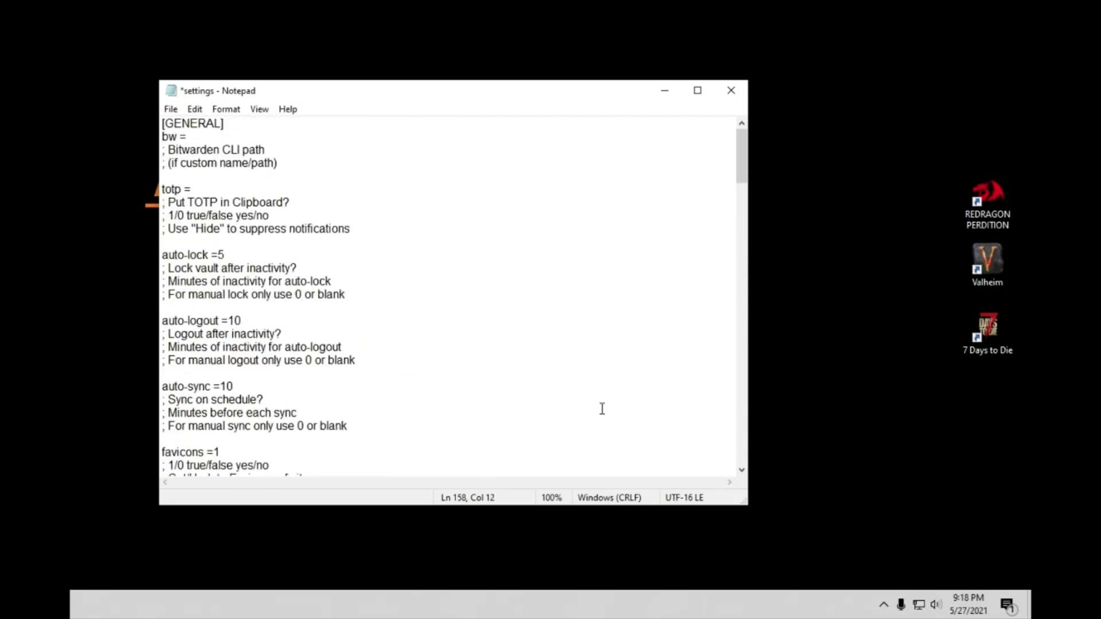
# Review the auto-lock and auto-logout inactivity comments, then close Notepad through the save prompt
pyautogui.click(399, 256)
pyautogui.click(310, 281)
pyautogui.moveTo(169, 268); pyautogui.dragTo(324, 271)
pyautogui.moveTo(169, 336); pyautogui.dragTo(290, 336)
pyautogui.click(264, 360)
pyautogui.click(267, 360)
pyautogui.scroll(-8, 289, 451)
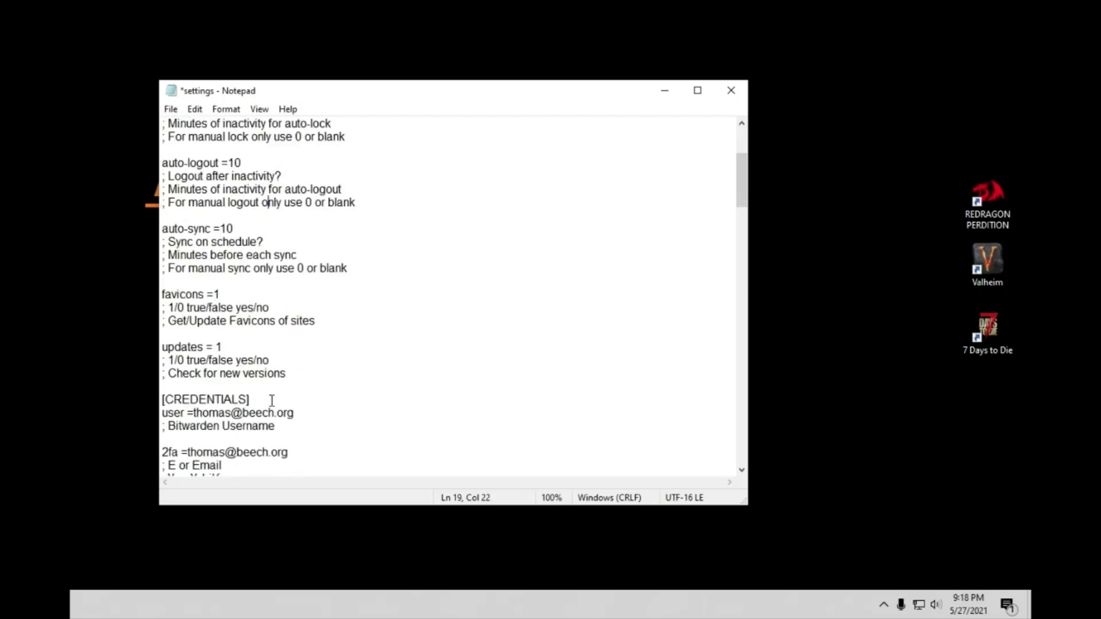
pyautogui.scroll(8, 239, 445)
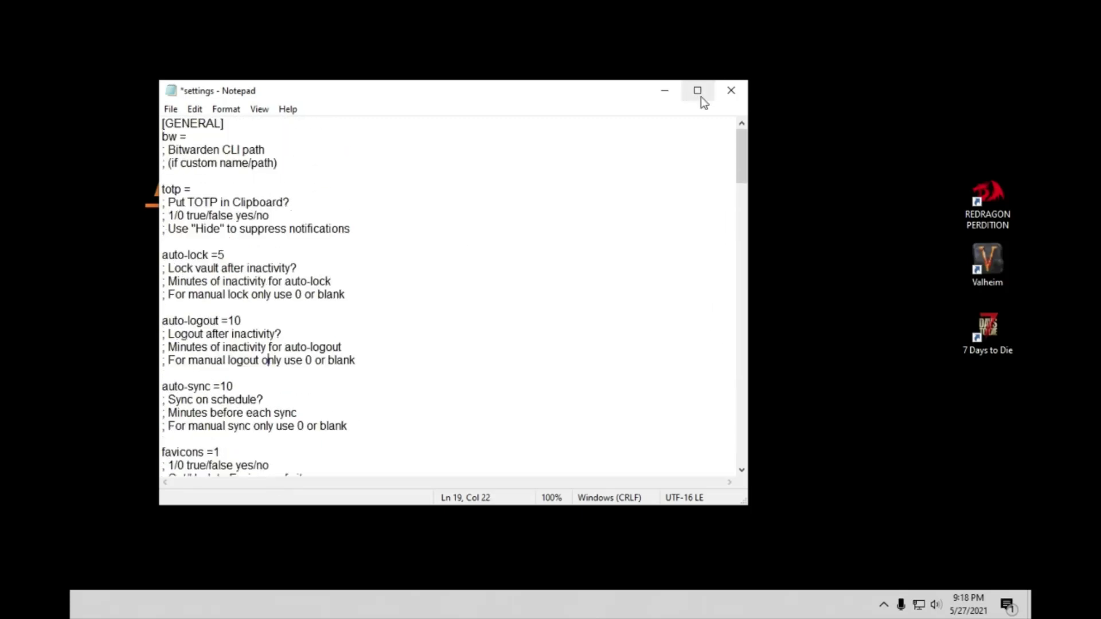
pyautogui.click(730, 91)
pyautogui.click(378, 230)
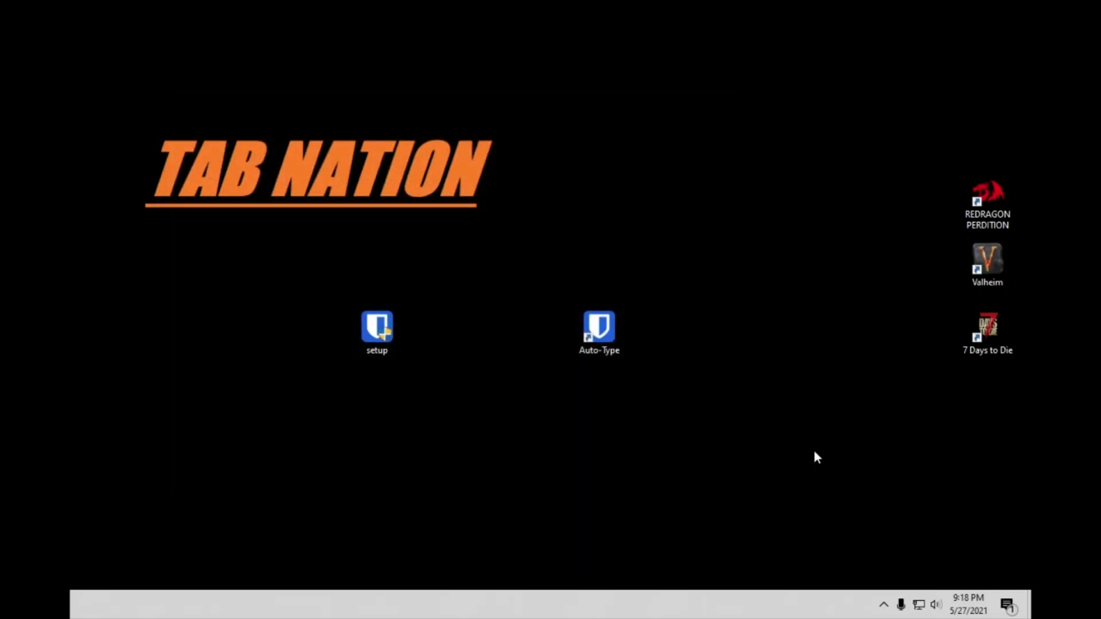
# Sync the vault from the Bitwarden Auto-Type tray menu
pyautogui.click(883, 606)
pyautogui.rightClick(884, 576)
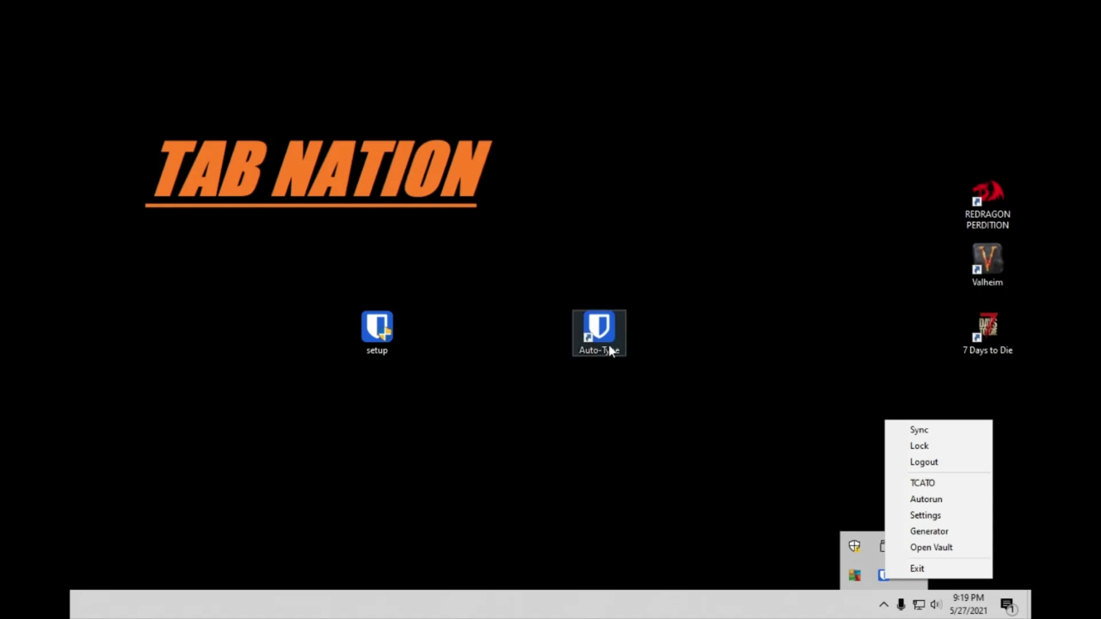
pyautogui.click(923, 431)
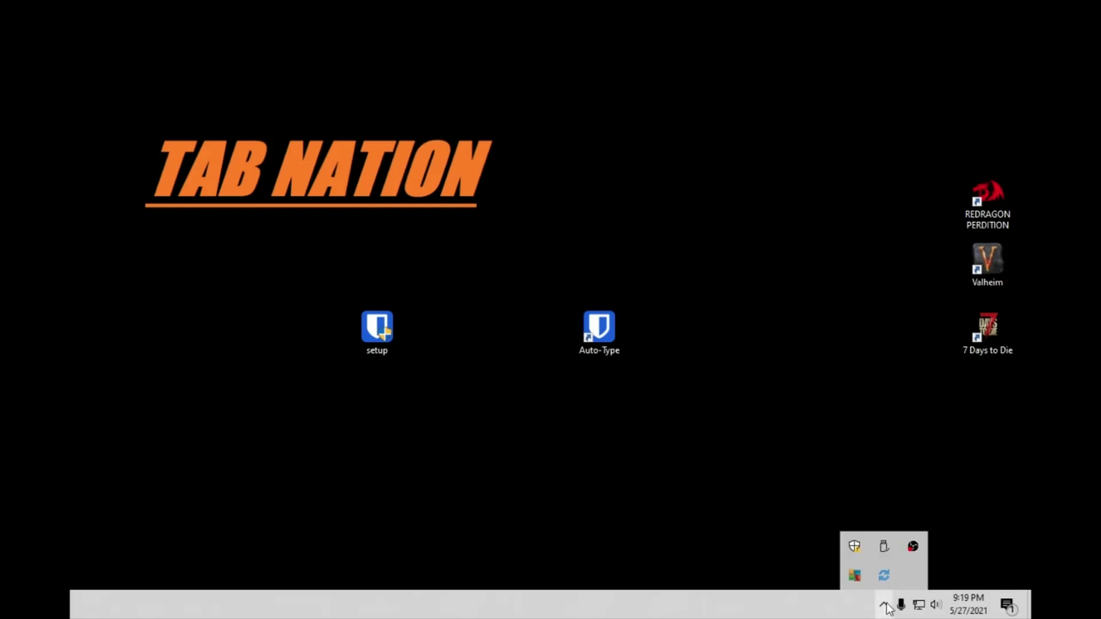
# Bring up the Bitwarden Auto-Type tray actions menu again
pyautogui.moveTo(884, 580)
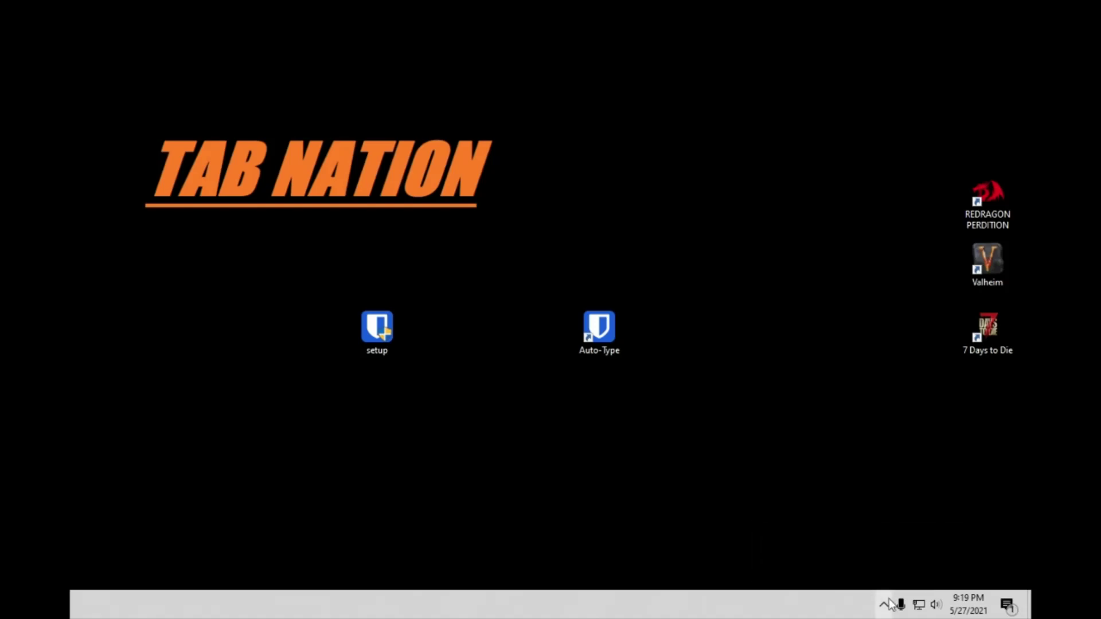
pyautogui.click(883, 604)
pyautogui.rightClick(886, 578)
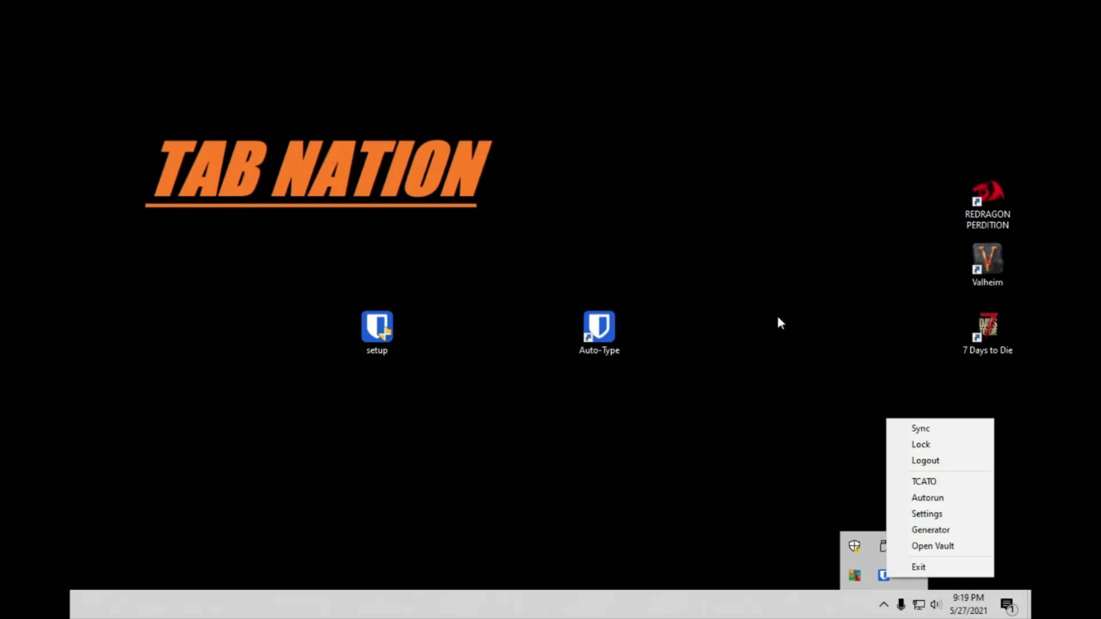
# Generate and copy a 20-character password without symbols, then close the generator declining reload
pyautogui.click(929, 531)
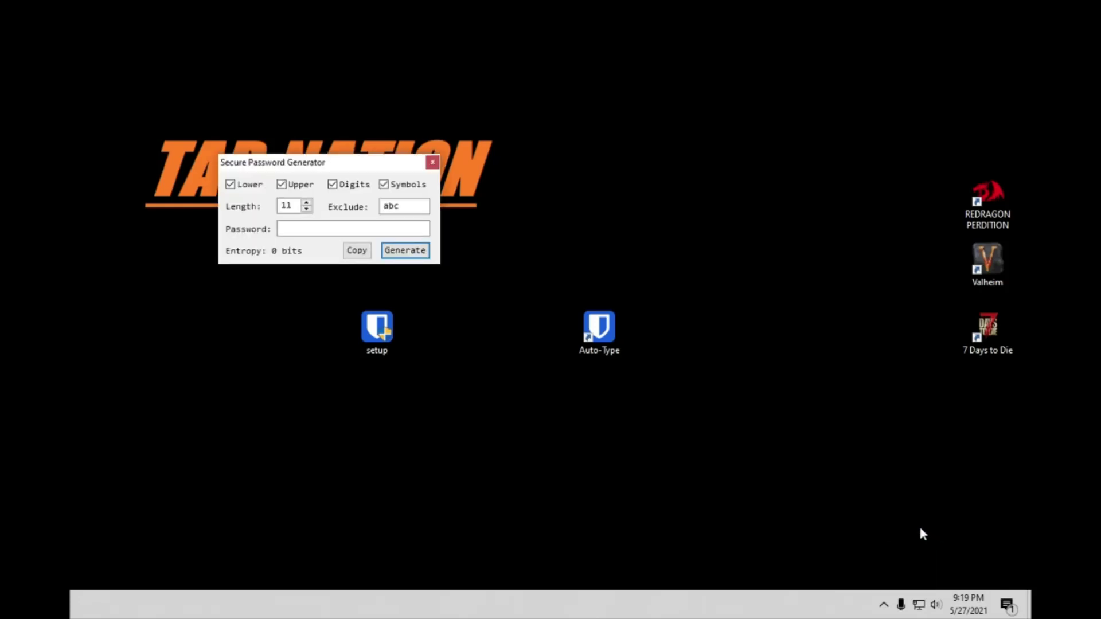
pyautogui.moveTo(330, 164); pyautogui.dragTo(339, 182)
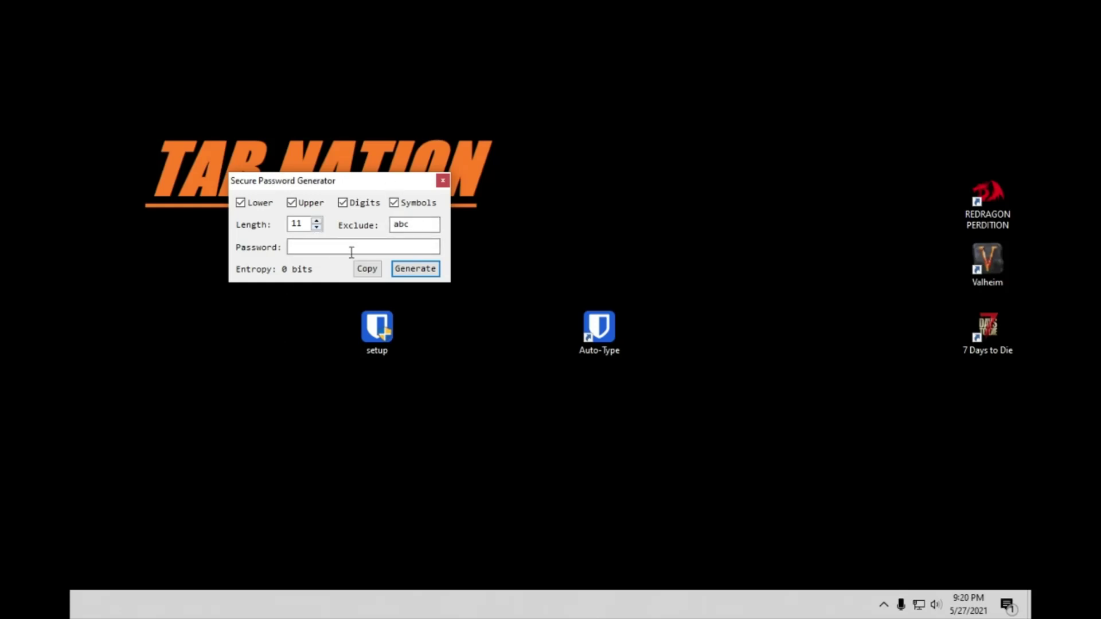
pyautogui.click(394, 202)
pyautogui.press('Return')
pyautogui.click(316, 227)
pyautogui.click(316, 221)
pyautogui.write('20')
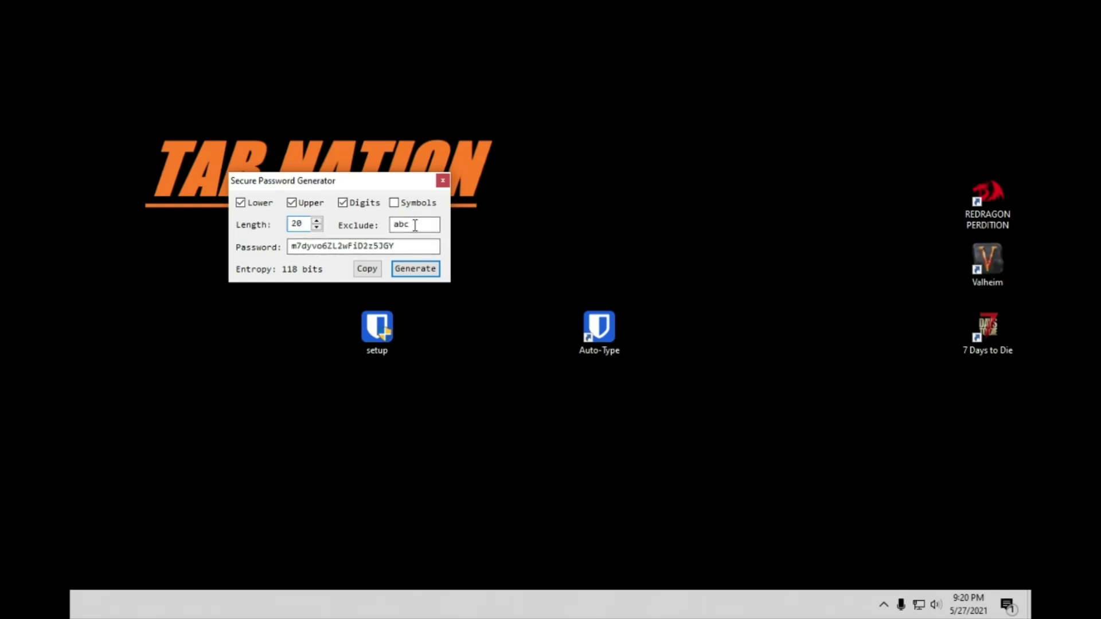
pyautogui.click(333, 246)
pyautogui.click(367, 270)
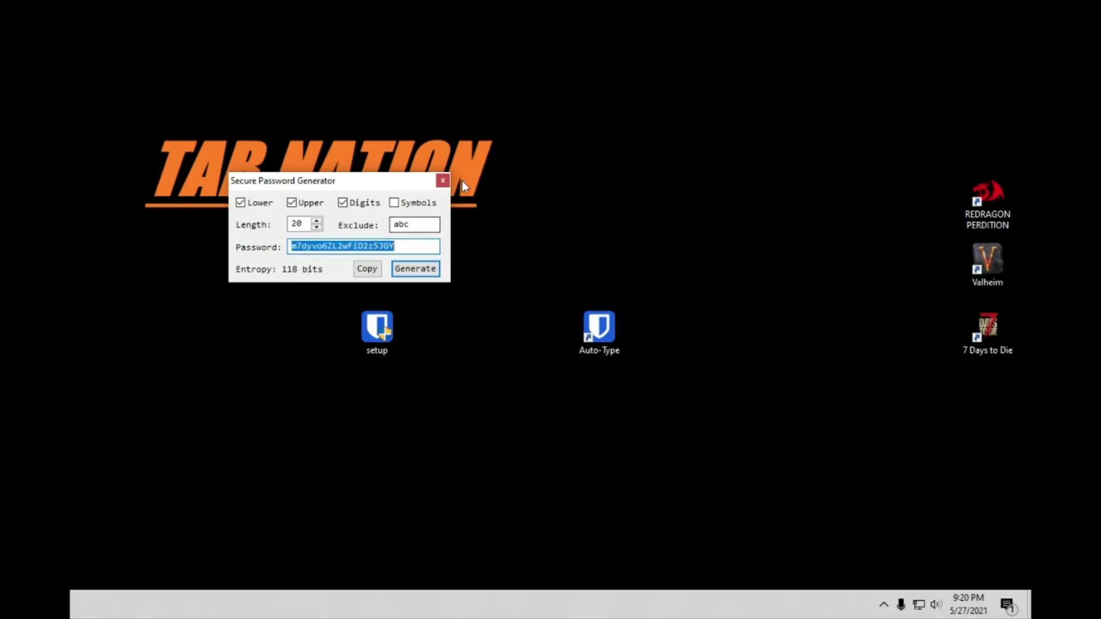
pyautogui.click(443, 181)
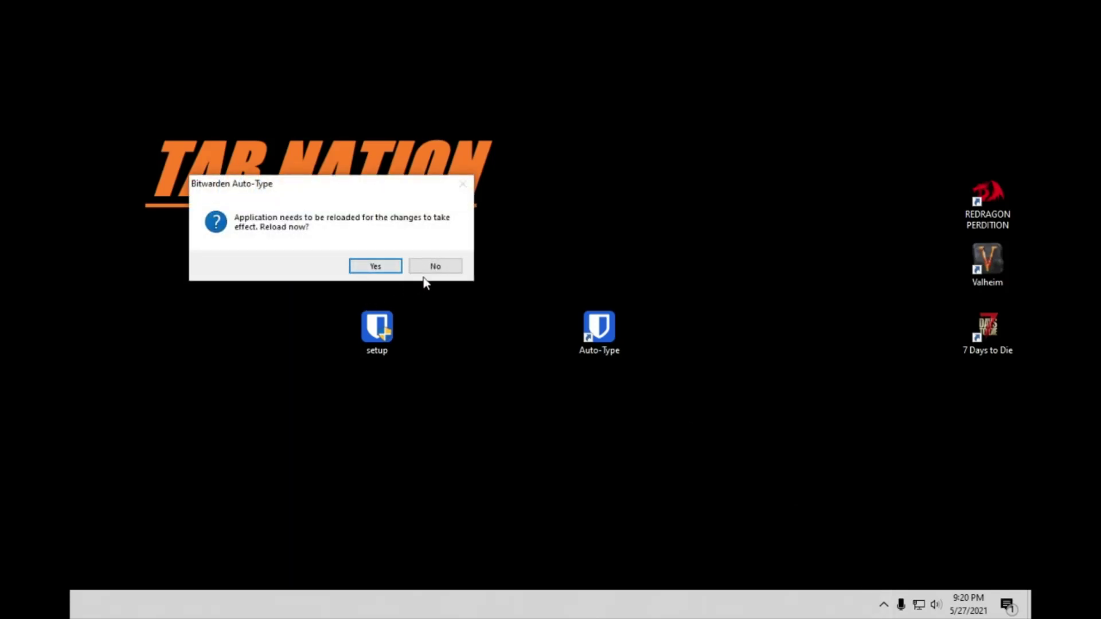
pyautogui.click(434, 267)
pyautogui.click(884, 605)
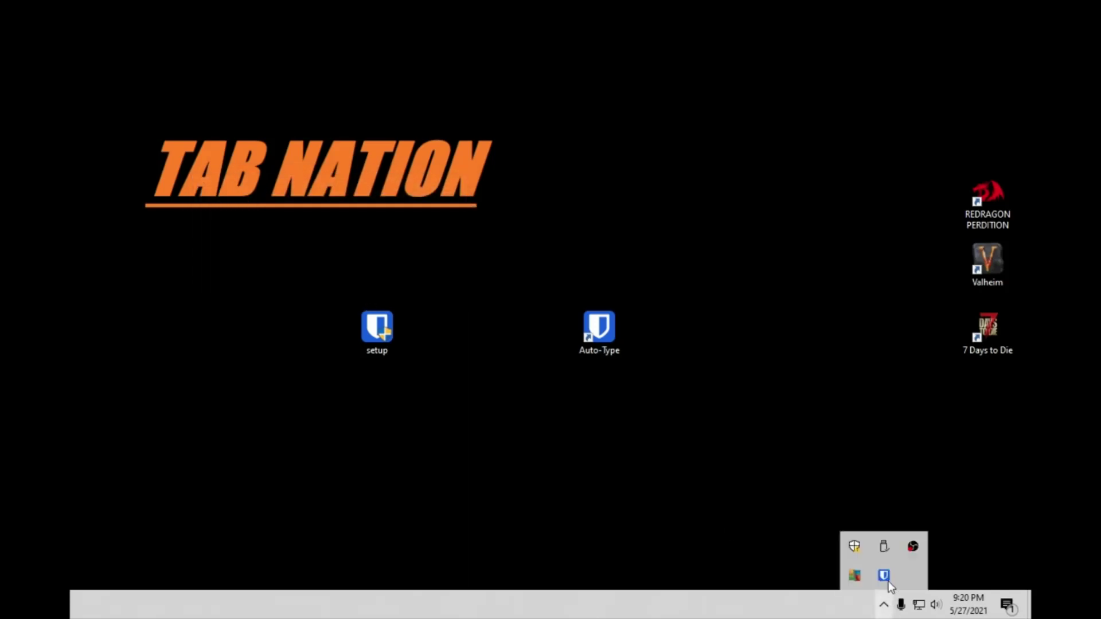
pyautogui.rightClick(884, 574)
pyautogui.click(921, 560)
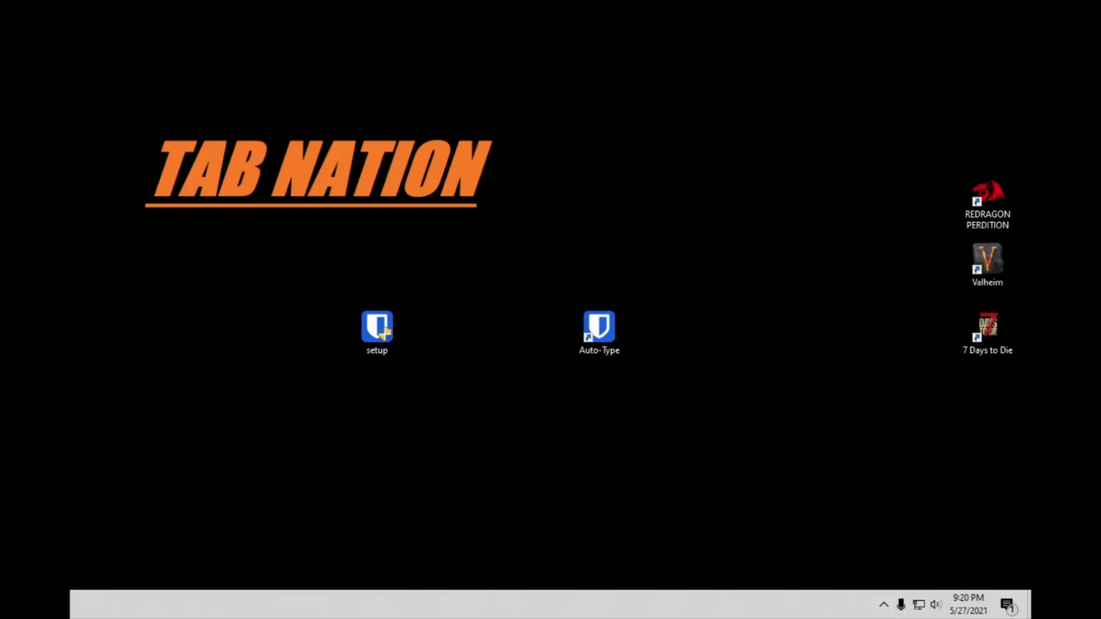
pyautogui.hotkey('alt', 'Tab')
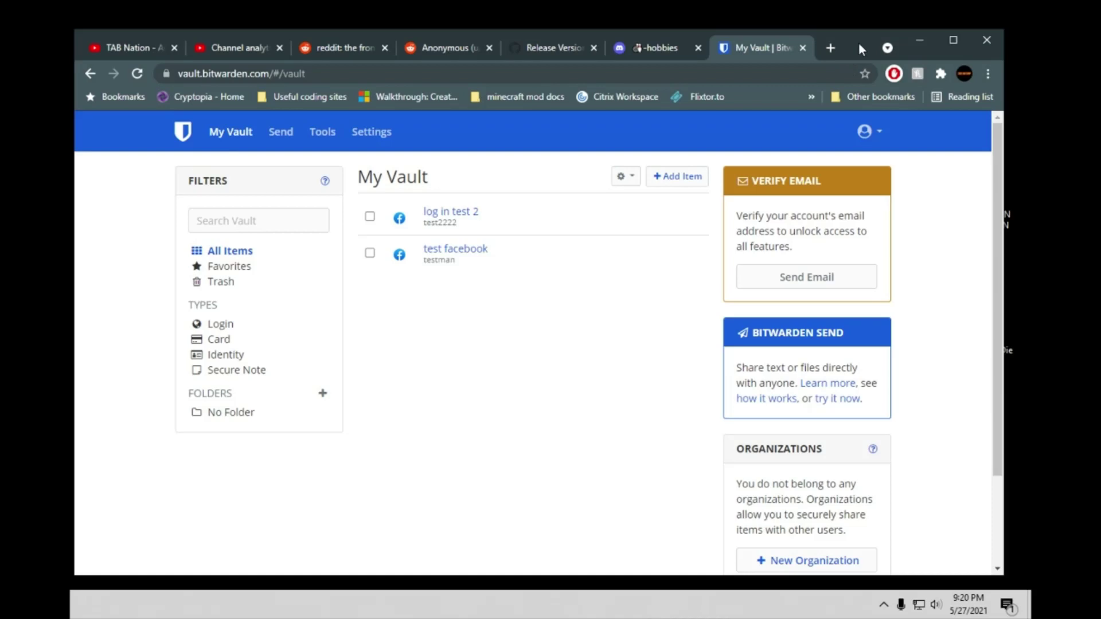
pyautogui.hotkey('alt', 'Tab')
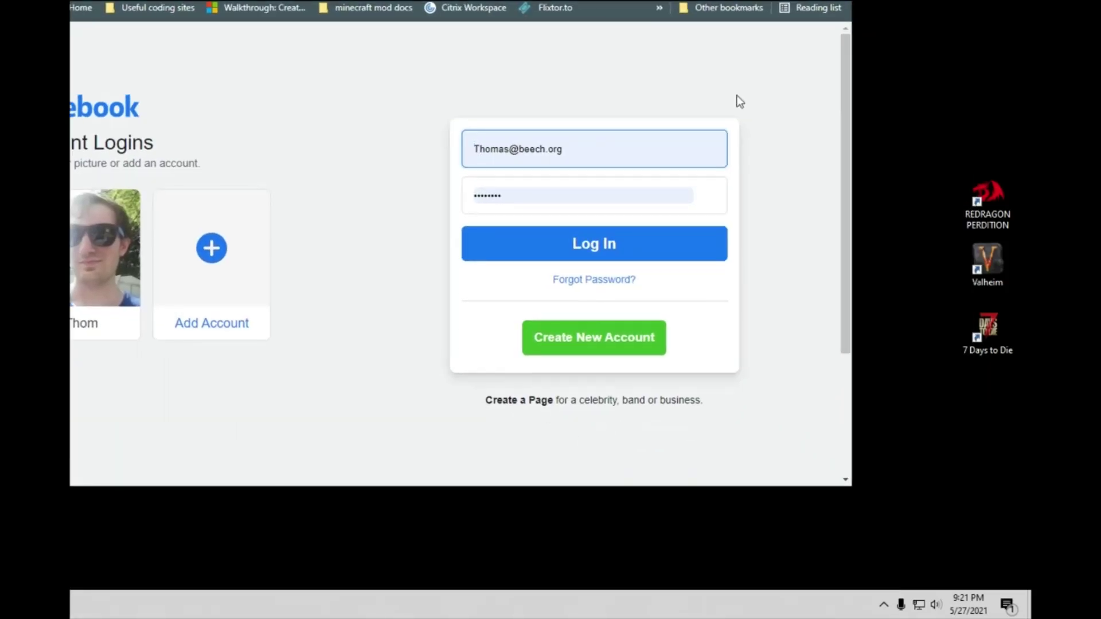
# Clear the prefilled email and password fields on the Facebook login page
pyautogui.click(584, 147)
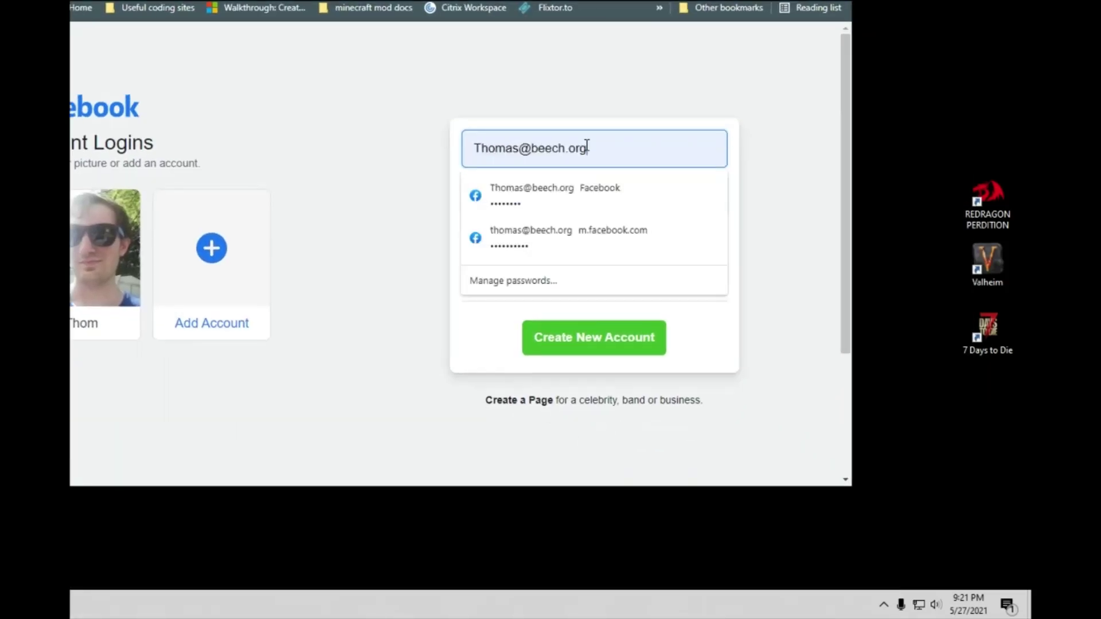
pyautogui.tripleClick(585, 147)
pyautogui.press('BackSpace')
pyautogui.press('Tab')
pyautogui.press('BackSpace')
pyautogui.click(257, 198)
pyautogui.press('Escape')
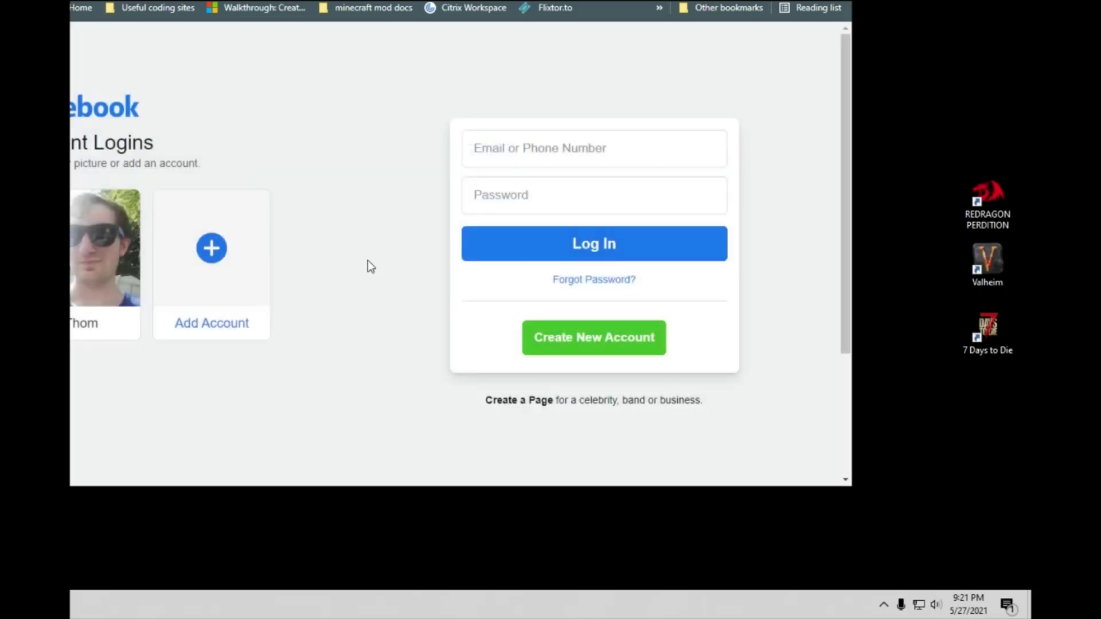
# Auto-type the 'log in test 2' entry into the Facebook login, then minimize the browser
pyautogui.click(883, 605)
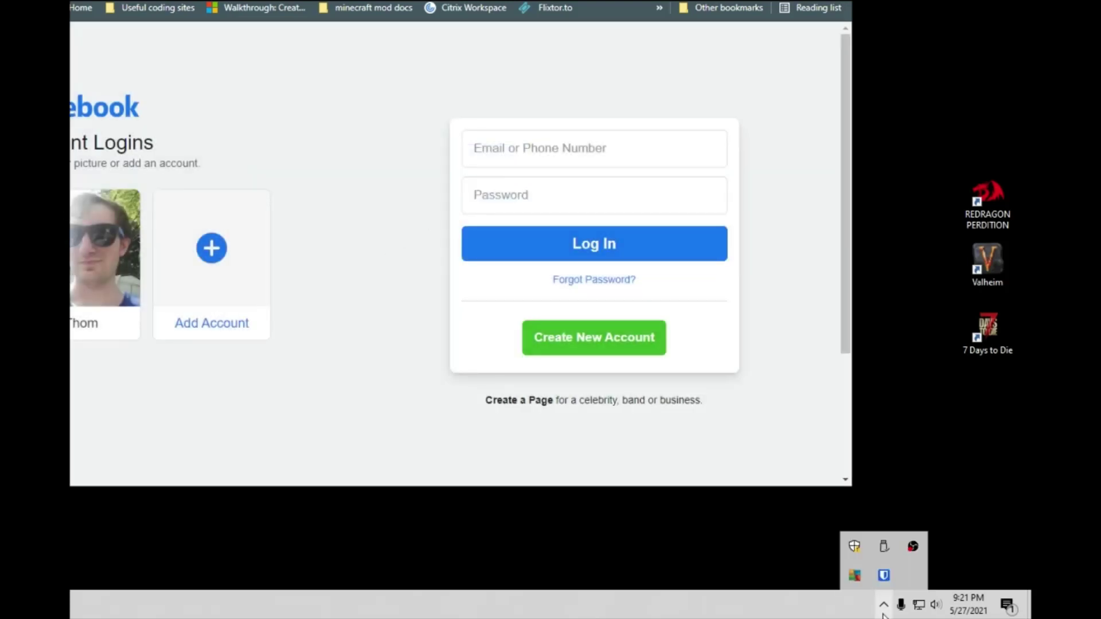
pyautogui.rightClick(886, 582)
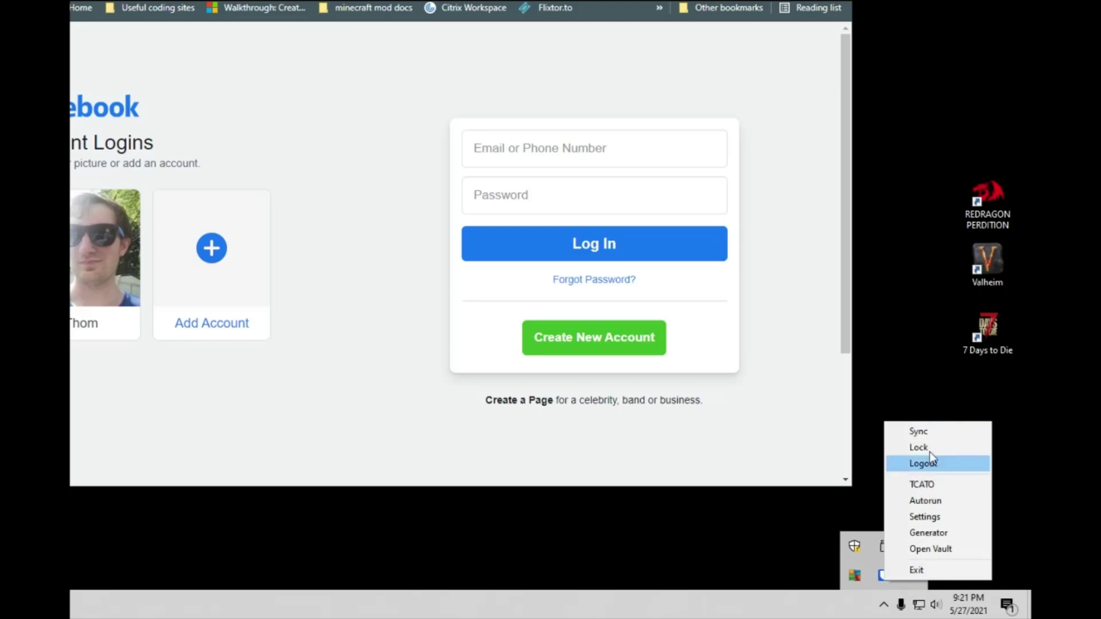
pyautogui.click(367, 242)
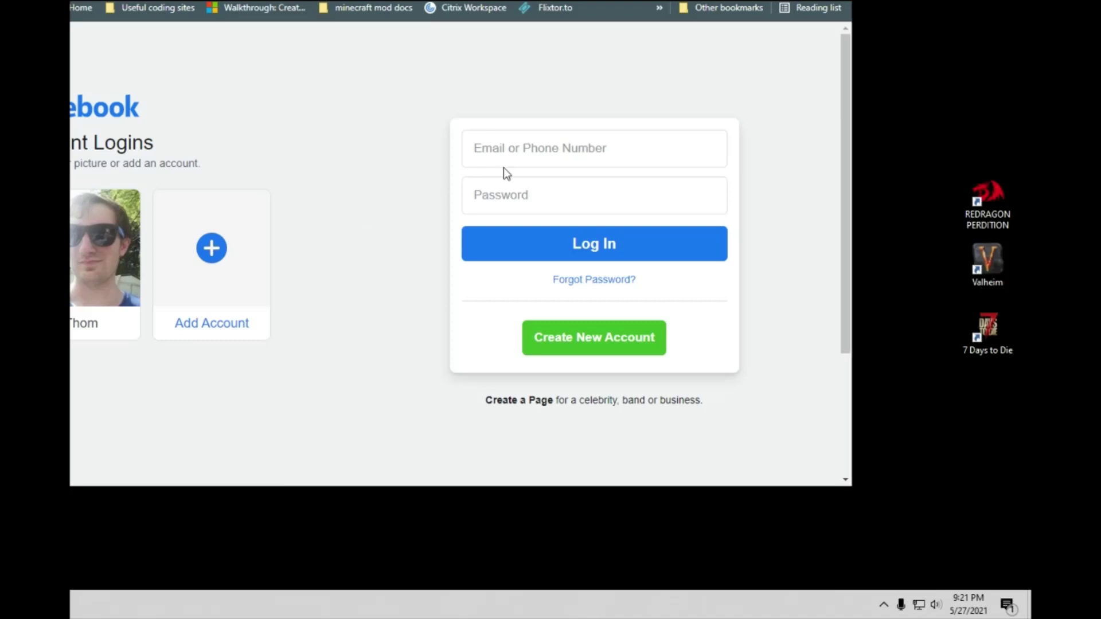
pyautogui.click(521, 162)
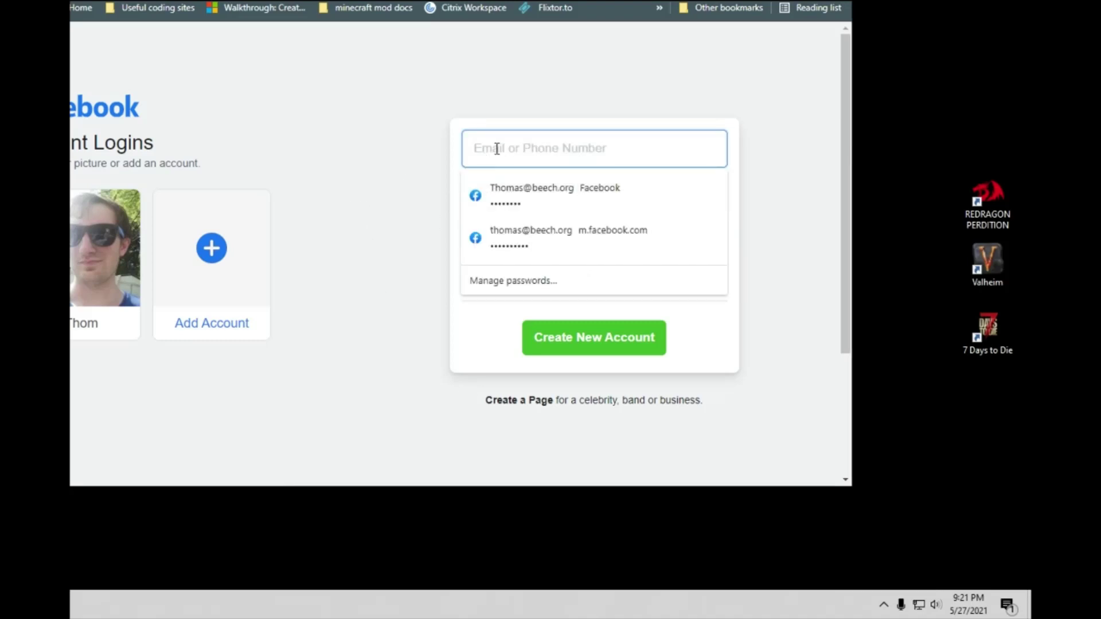
pyautogui.hotkey('ctrl', 'alt', 'a')
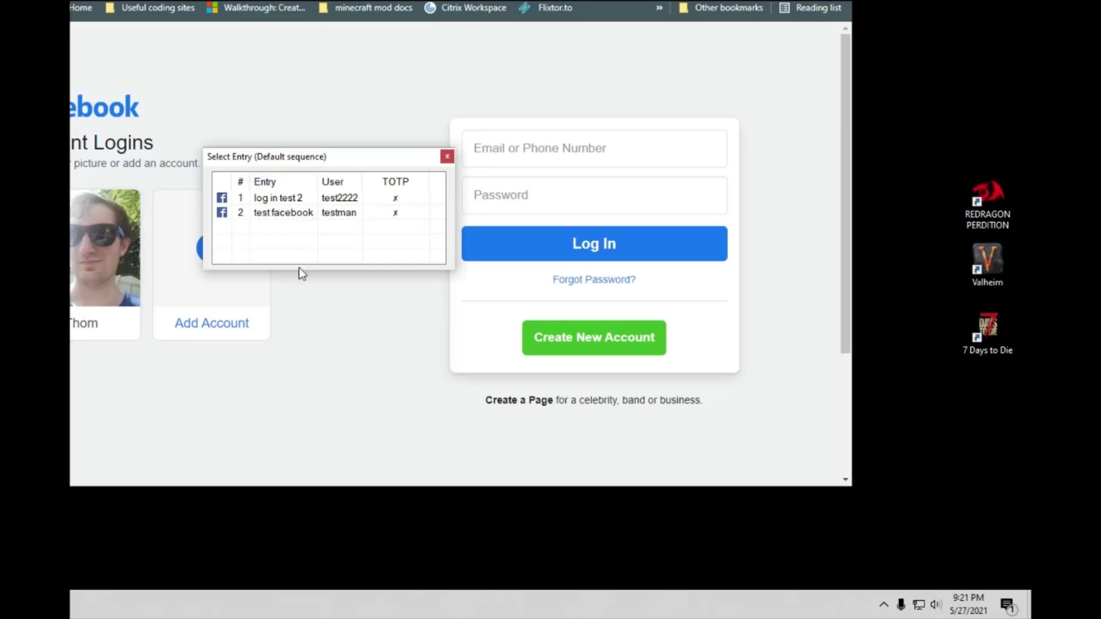
pyautogui.doubleClick(290, 201)
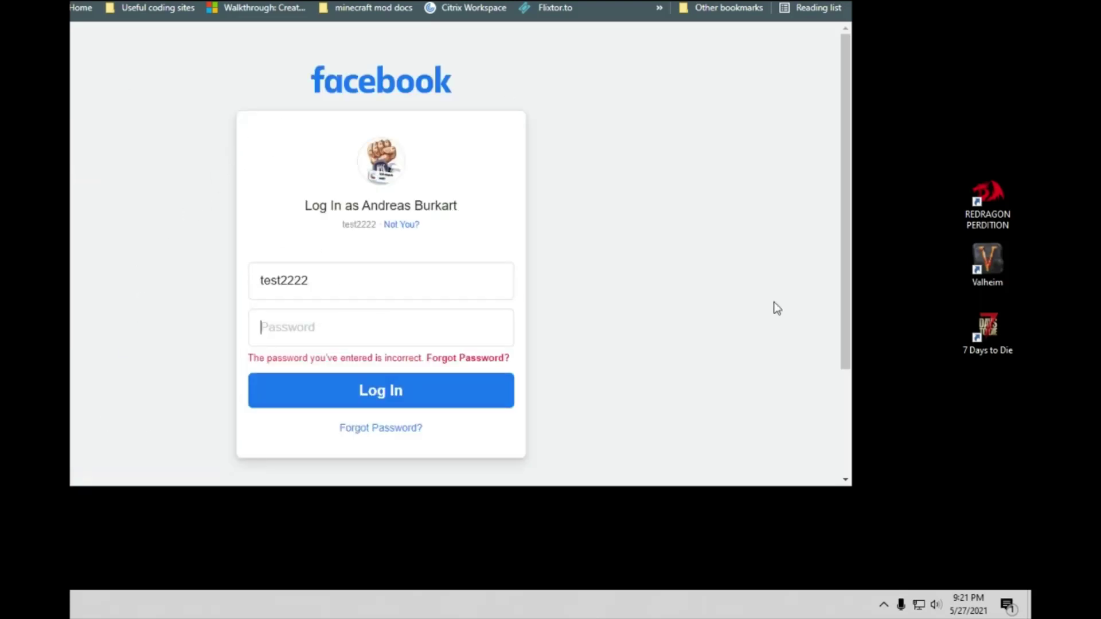
pyautogui.hotkey('alt', 'F4')
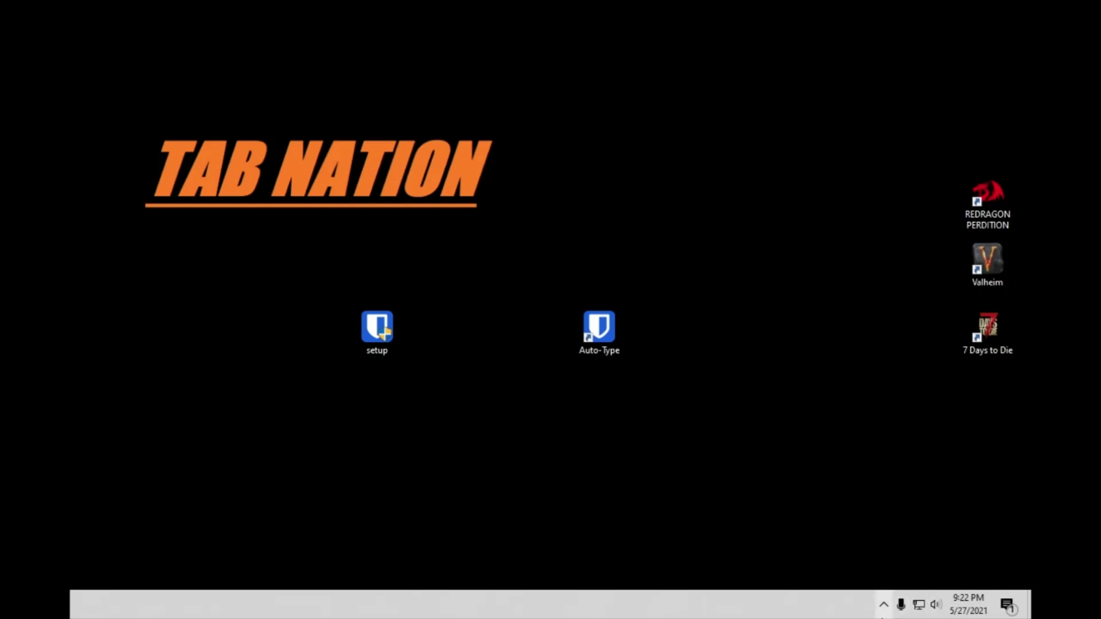
pyautogui.click(884, 605)
pyautogui.rightClick(886, 576)
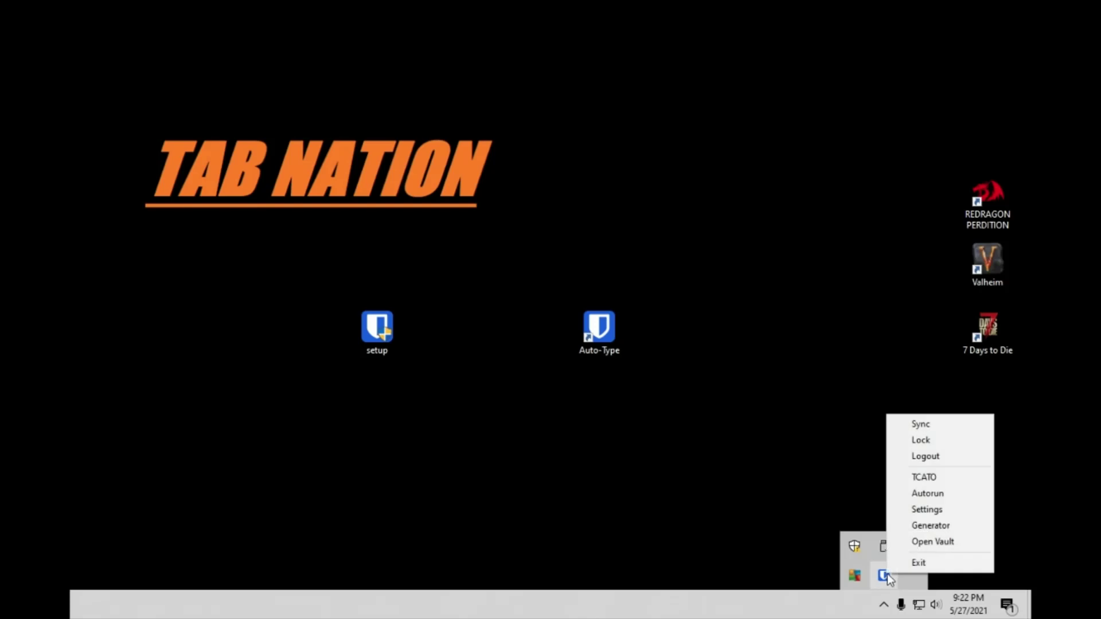
pyautogui.click(520, 514)
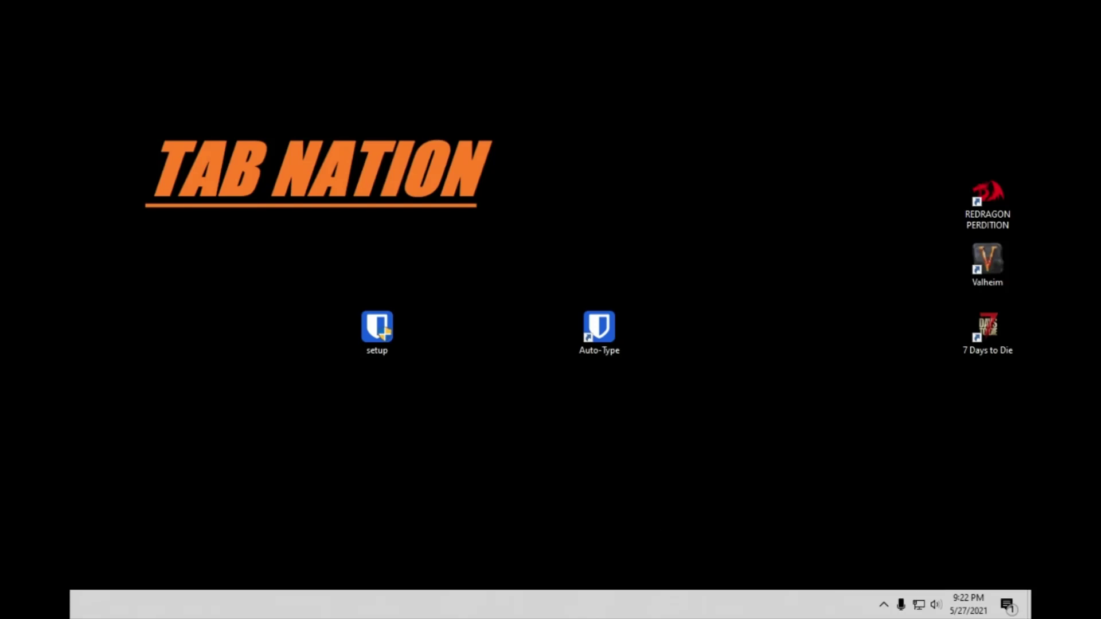